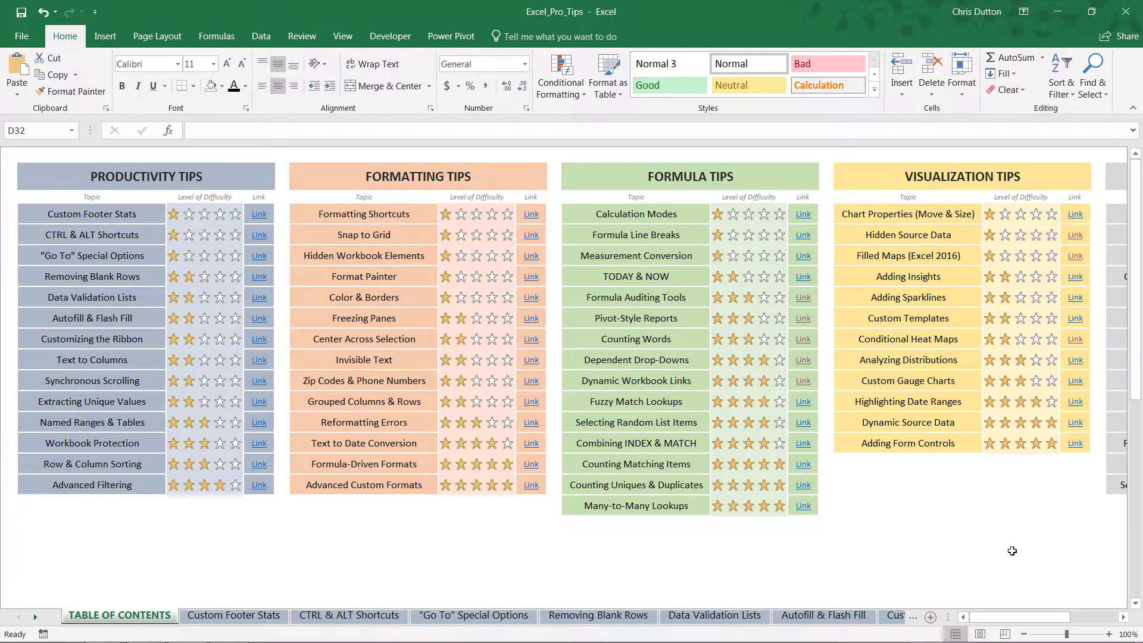
Open the Dynamic Workbook Links sheet through its link in the Formula Tips table of contents.
left_click_drag(1015, 620, 1059, 625)
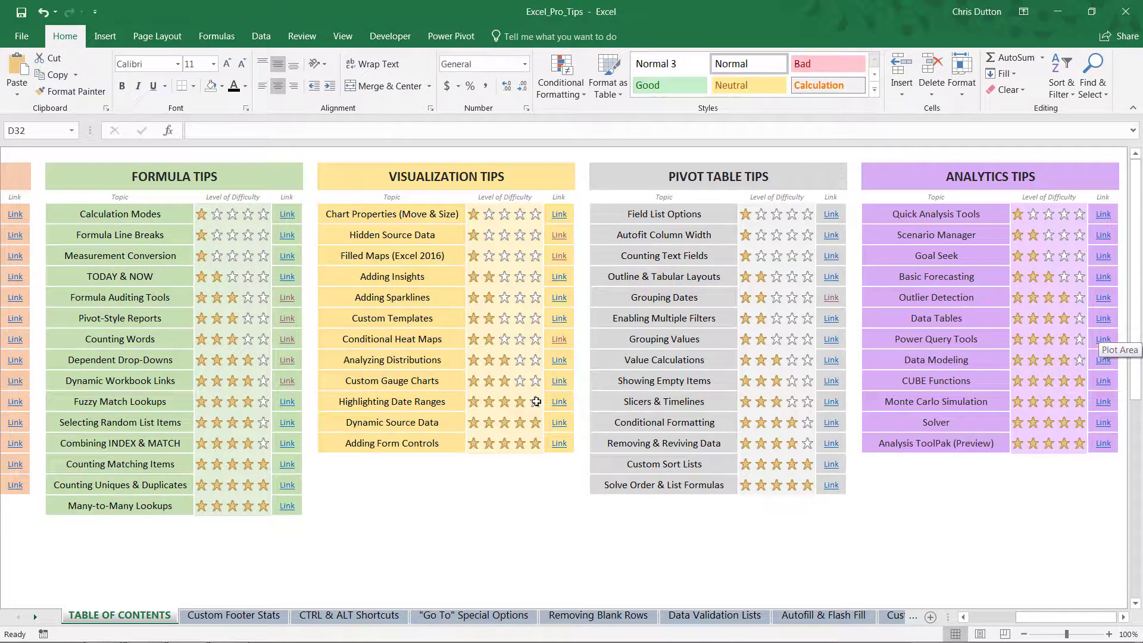
left_click_drag(1033, 619, 1005, 620)
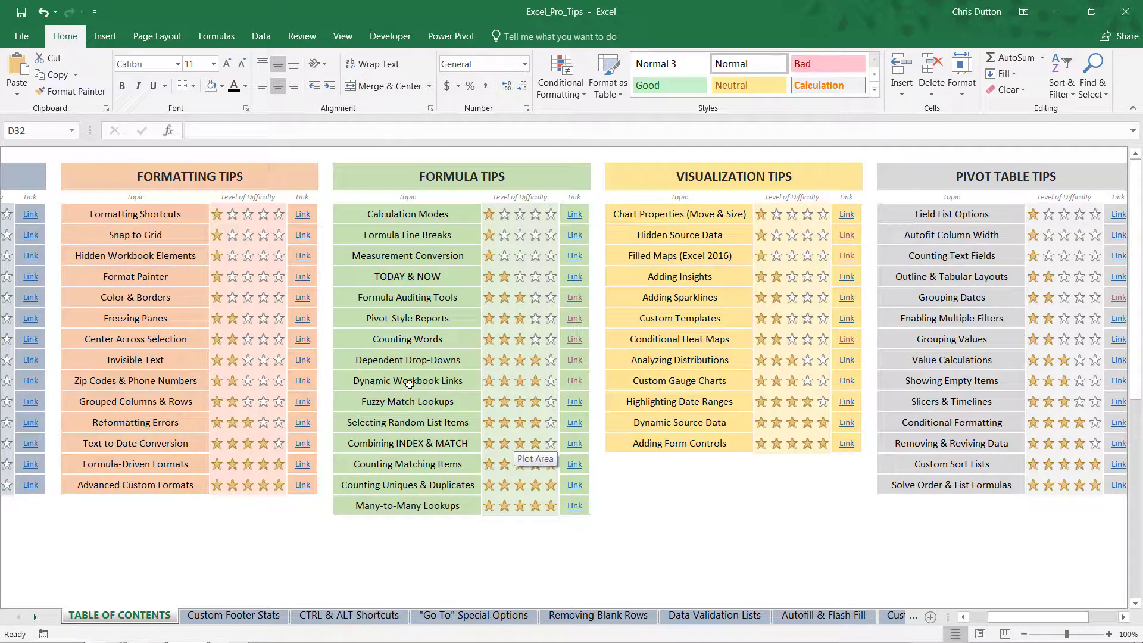
left_click(433, 382)
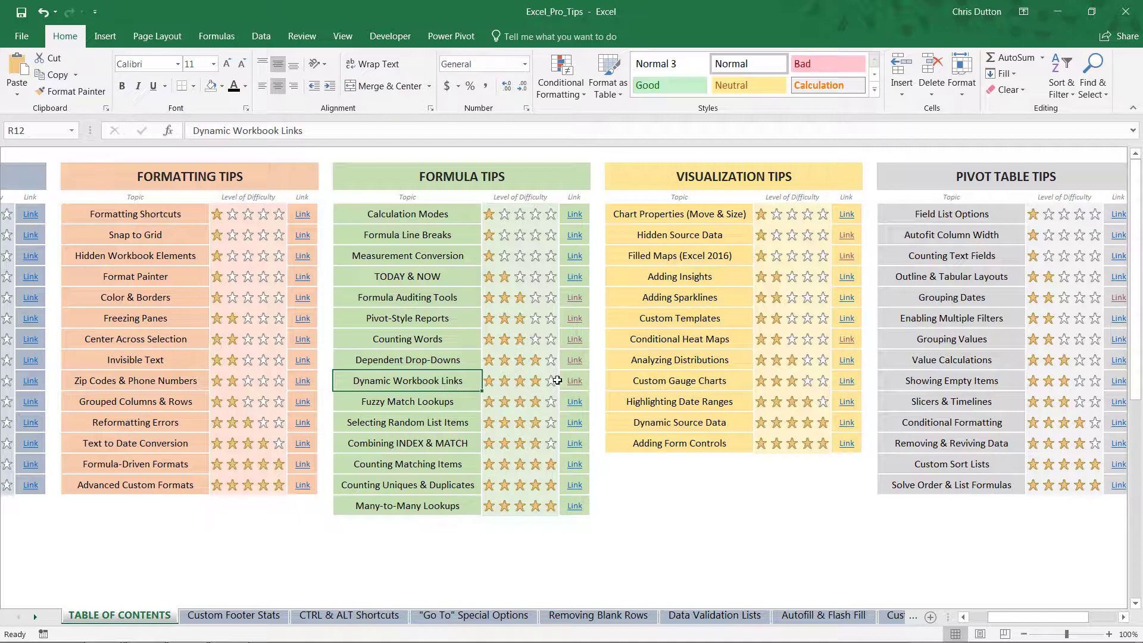
left_click(575, 382)
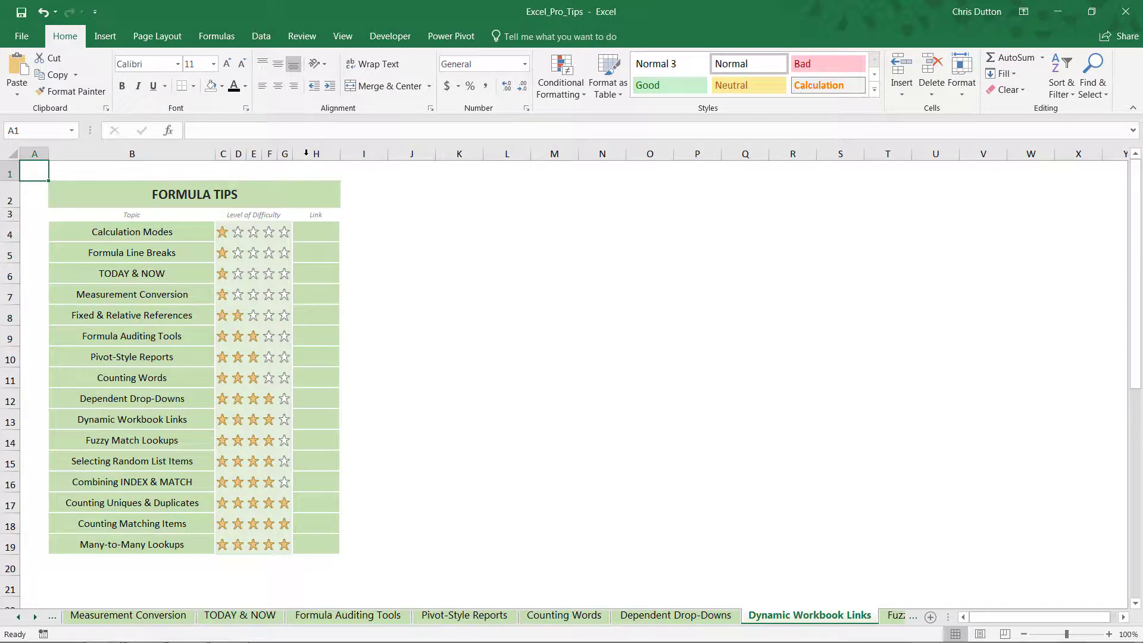
In H11, enter a HYPERLINK formula with location 'Counting Words'!A1 and friendly name "Link".
left_click(312, 234)
left_click_drag(313, 234, 314, 538)
left_click(307, 382)
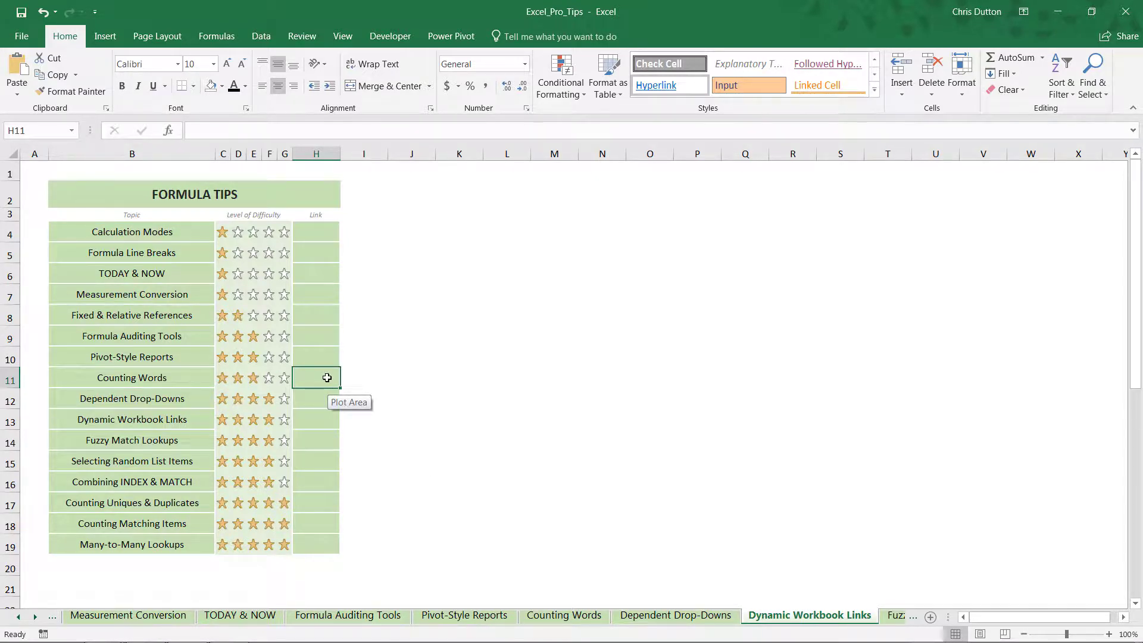
type("=H")
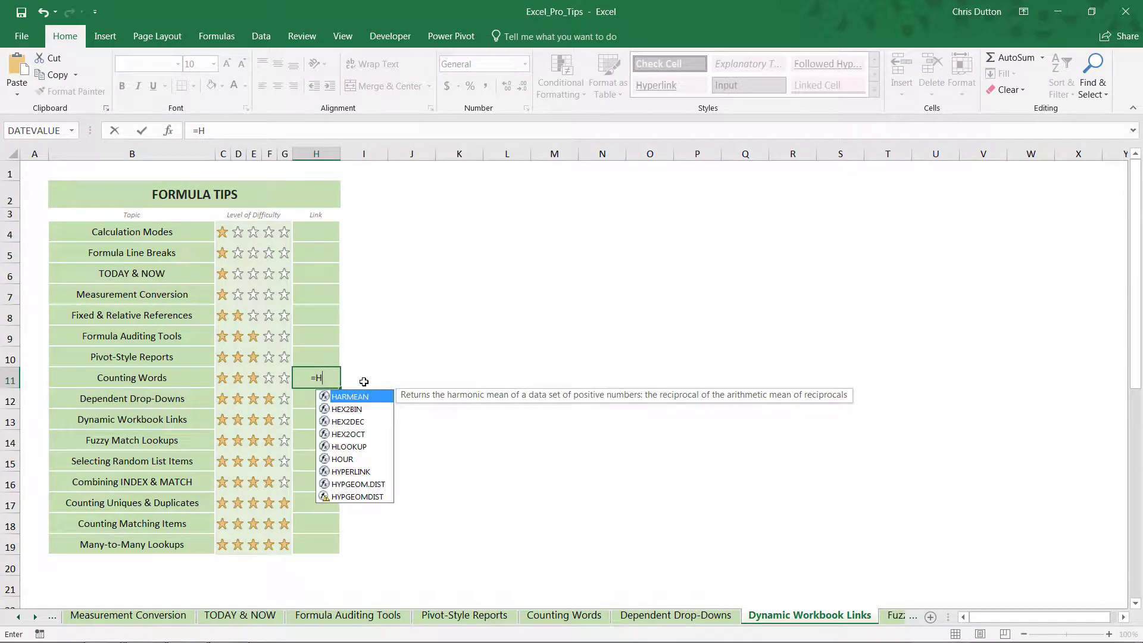
type("YPERLINK")
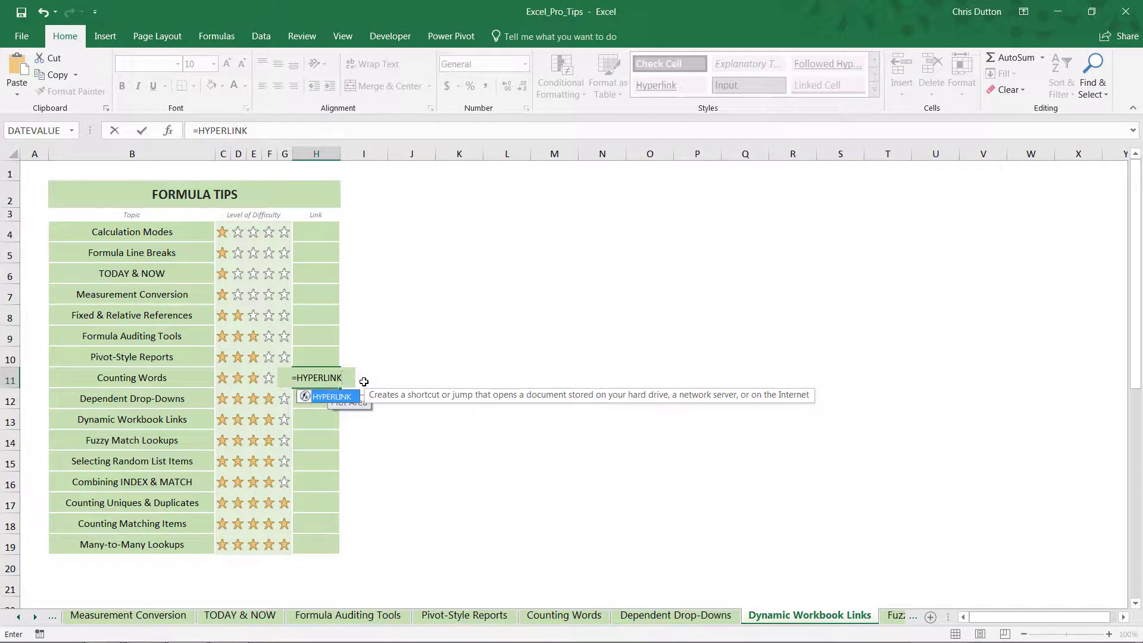
type("(")
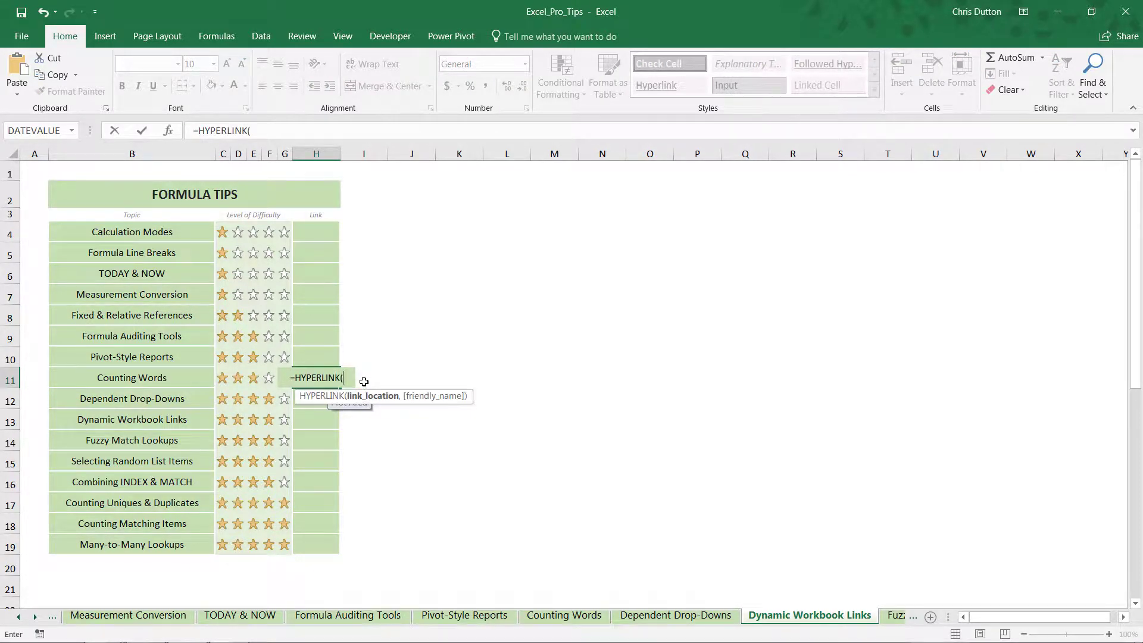
left_click(562, 616)
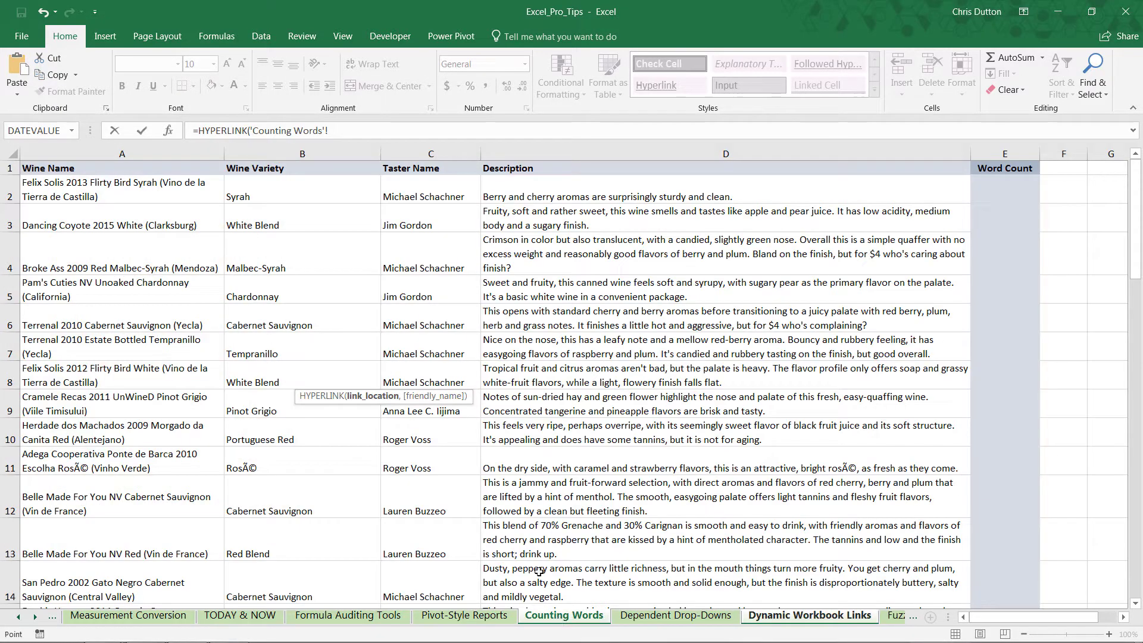
left_click(86, 166)
left_click(397, 124)
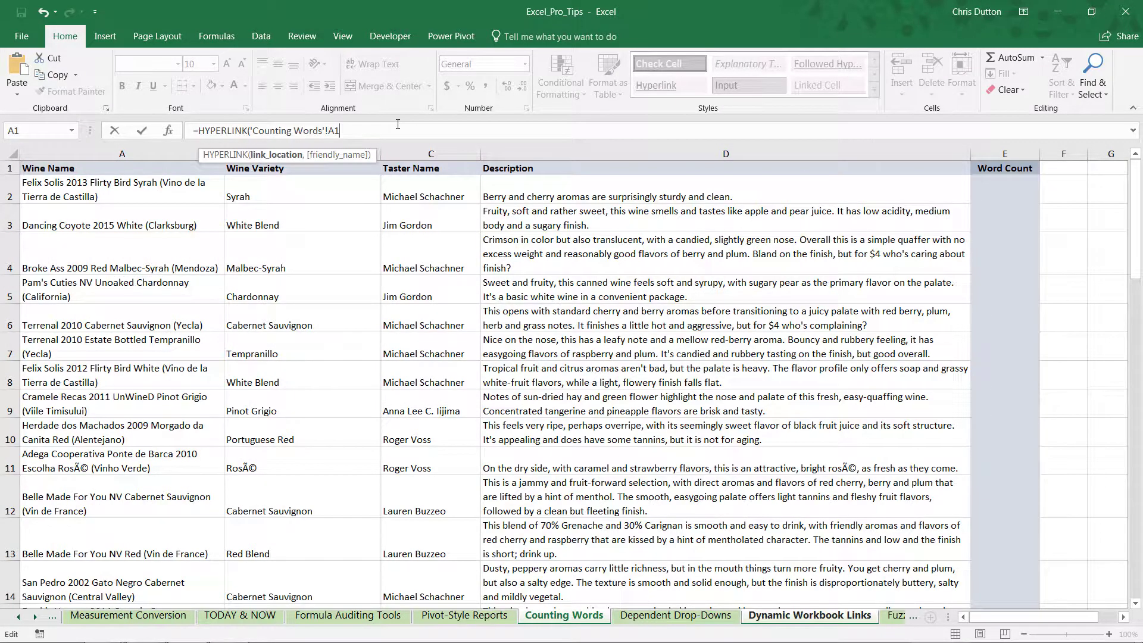
type(",")
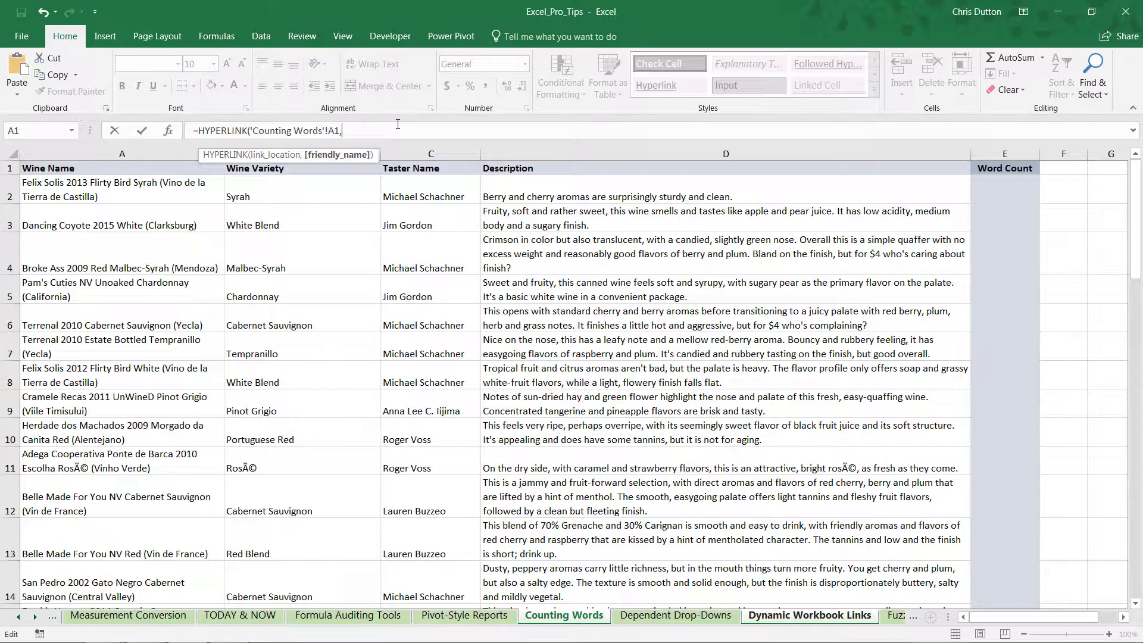
type("\"Link\")")
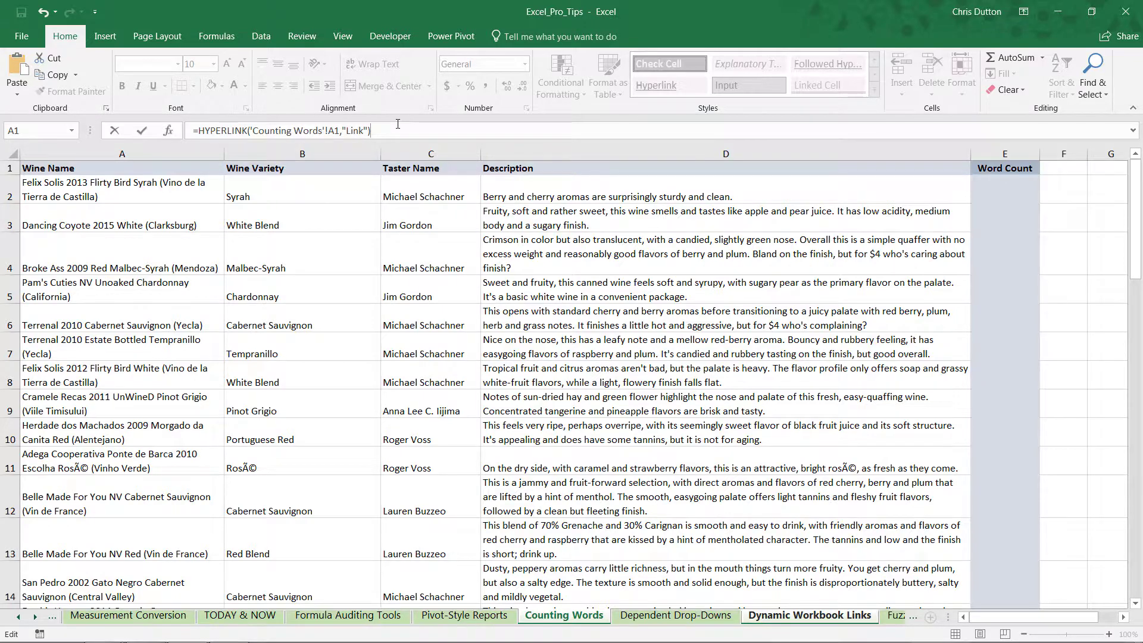
key("Return")
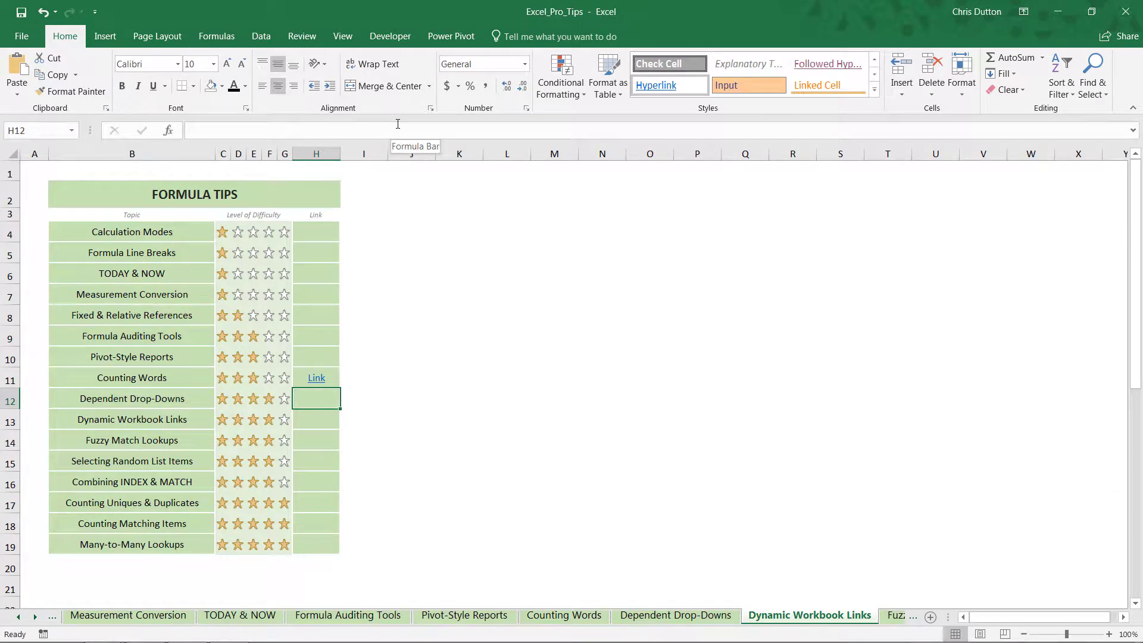
Check the formula in H11 and try following its link.
key("Up")
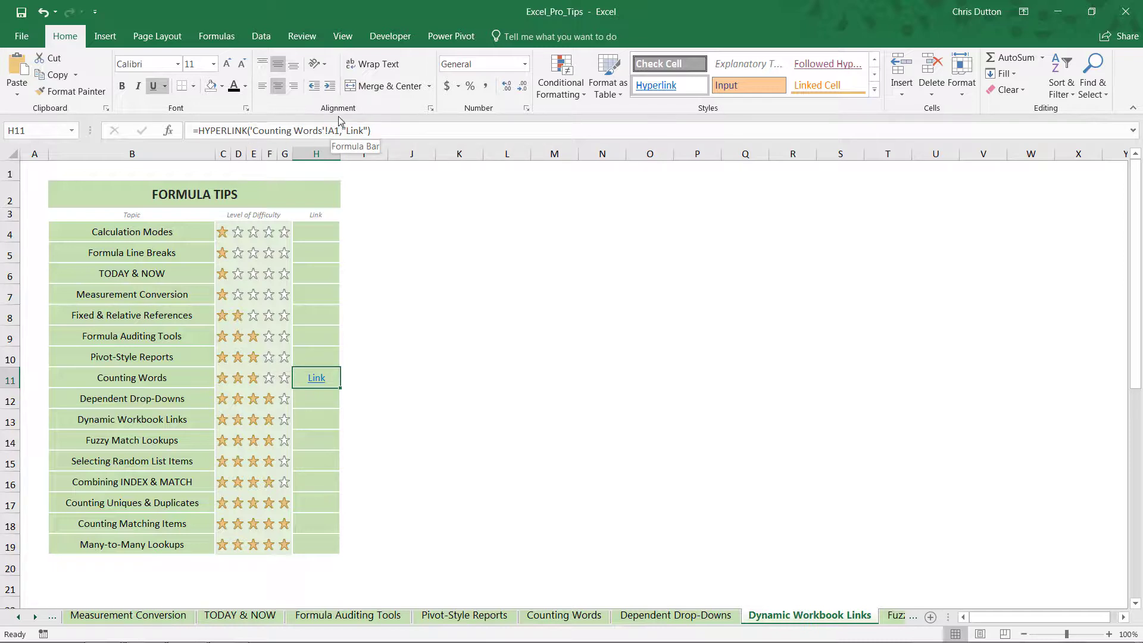
key("Down")
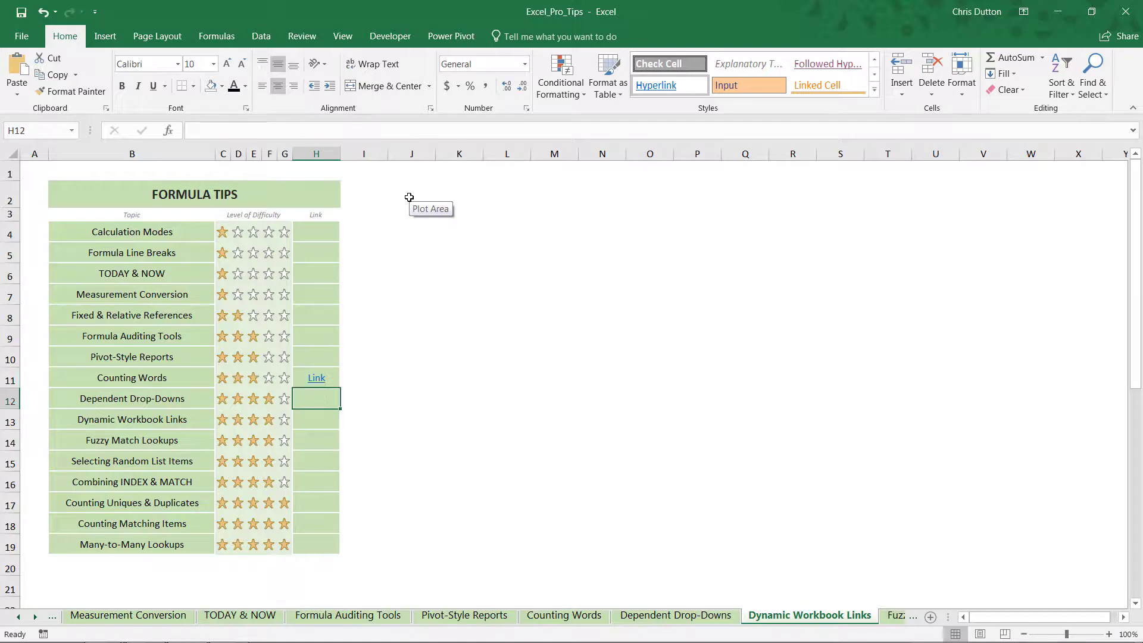
left_click(316, 378)
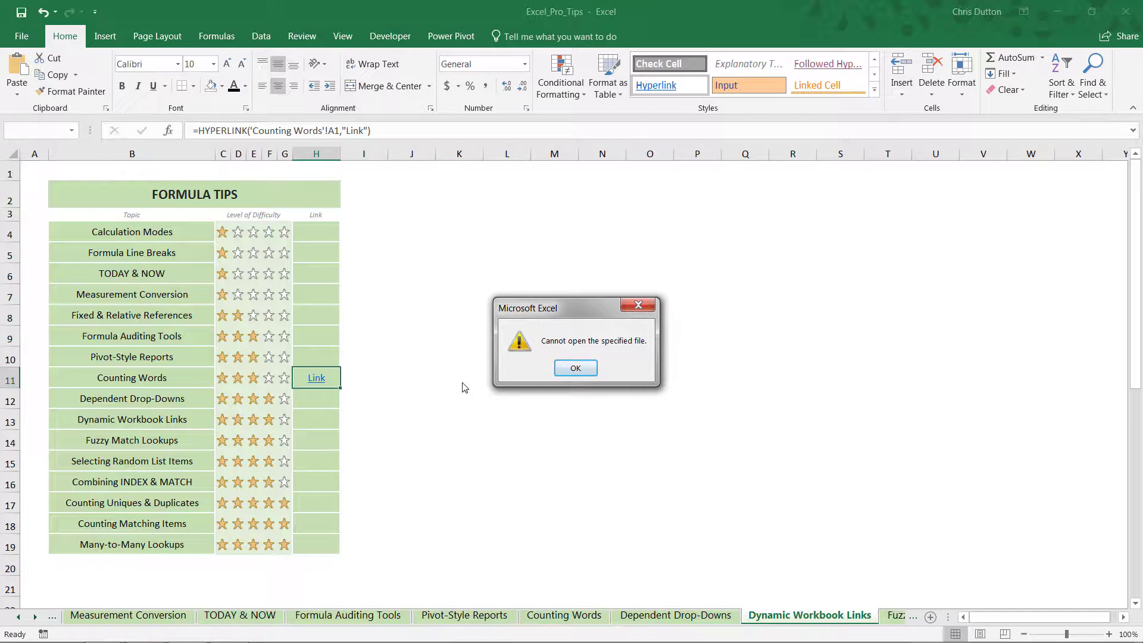
left_click(573, 366)
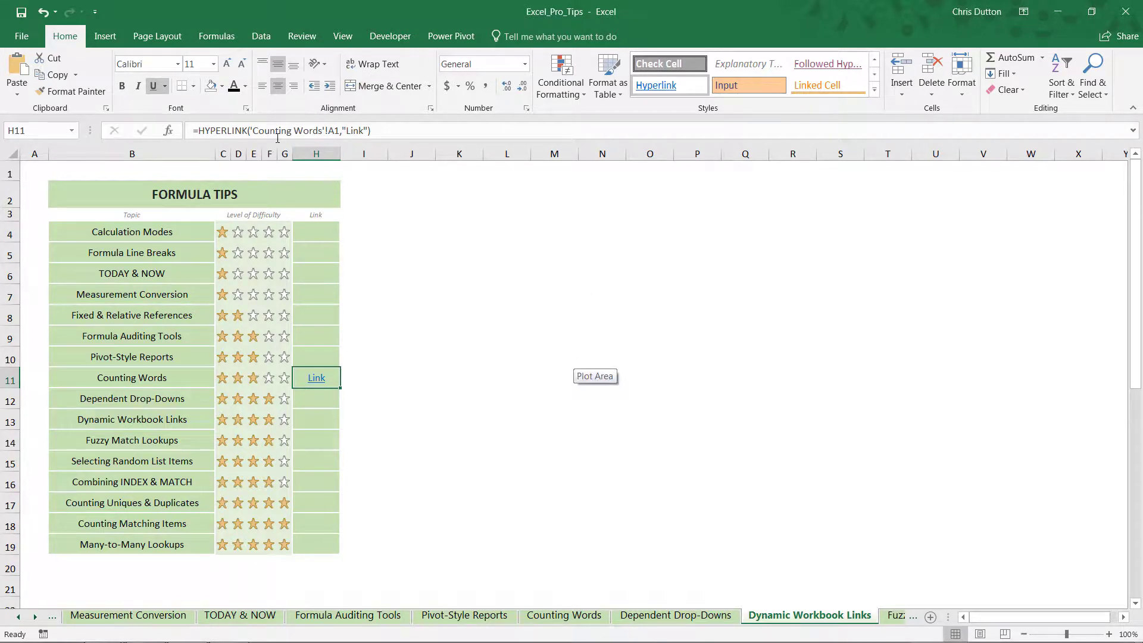
Rewrite the H11 link location as "#'Counting Words'!A1", and test the link before returning to the Dynamic Workbook Links sheet.
left_click(251, 129)
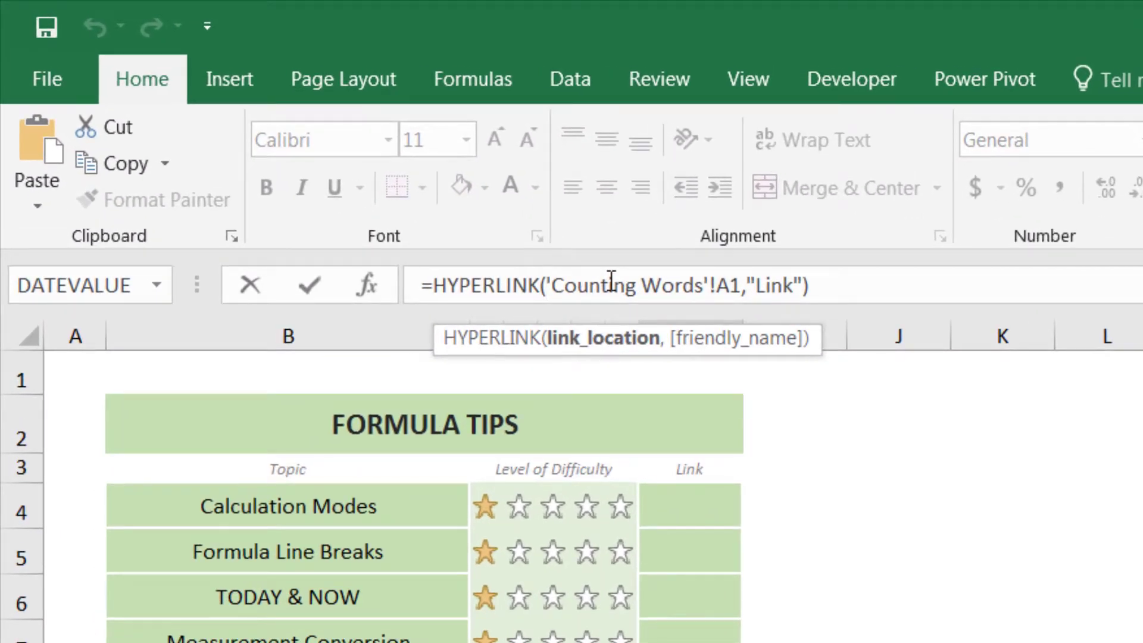
type("\"")
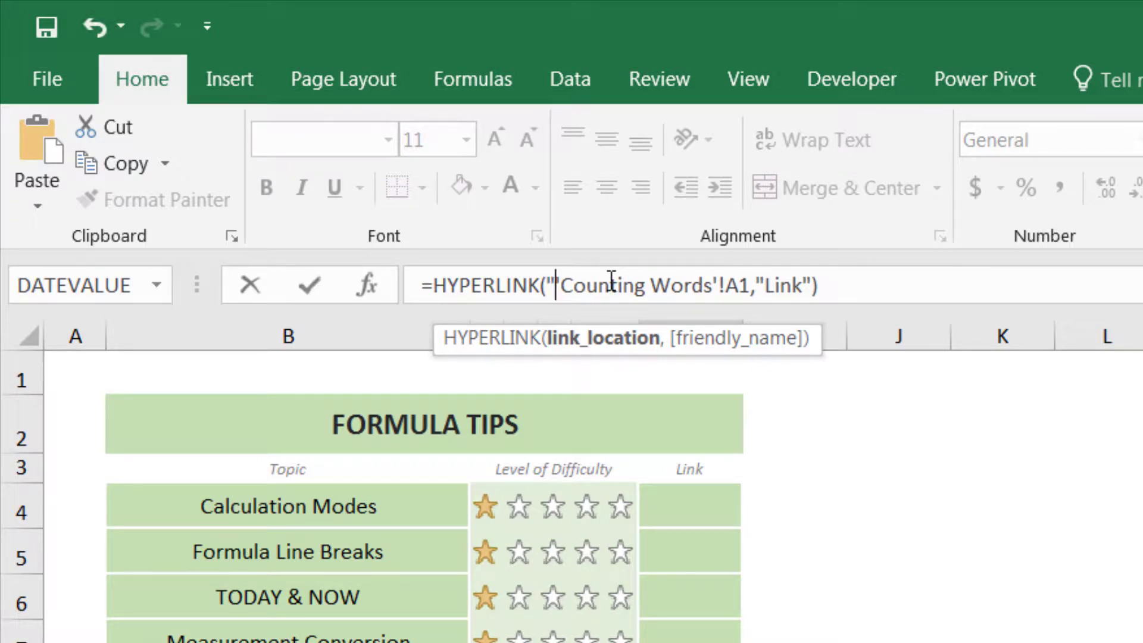
type("#")
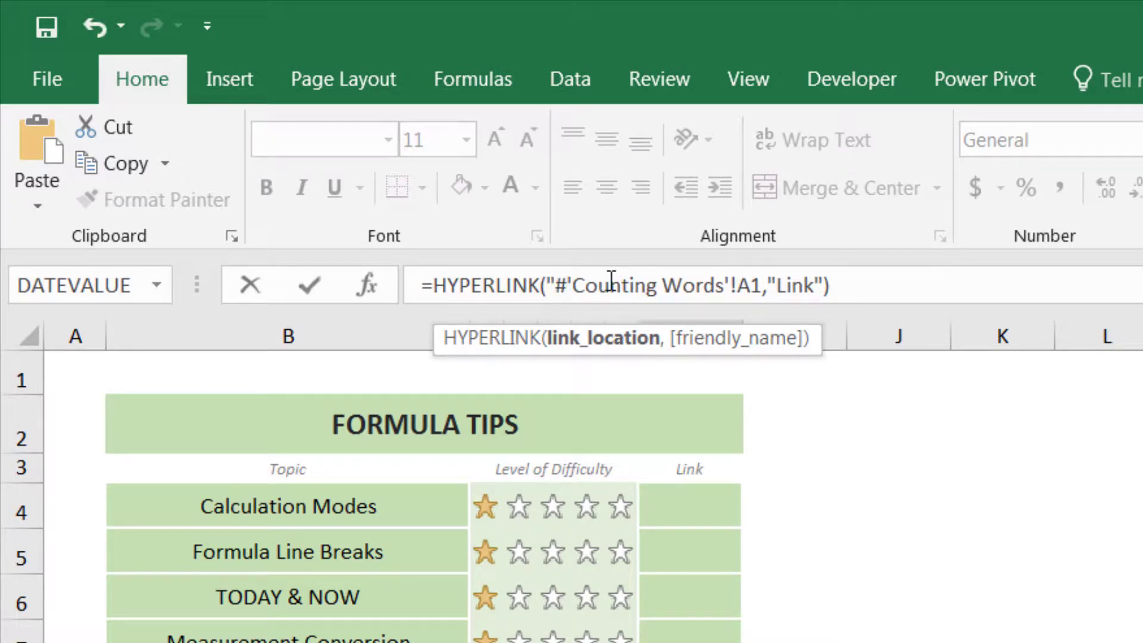
left_click(763, 285)
type("\"")
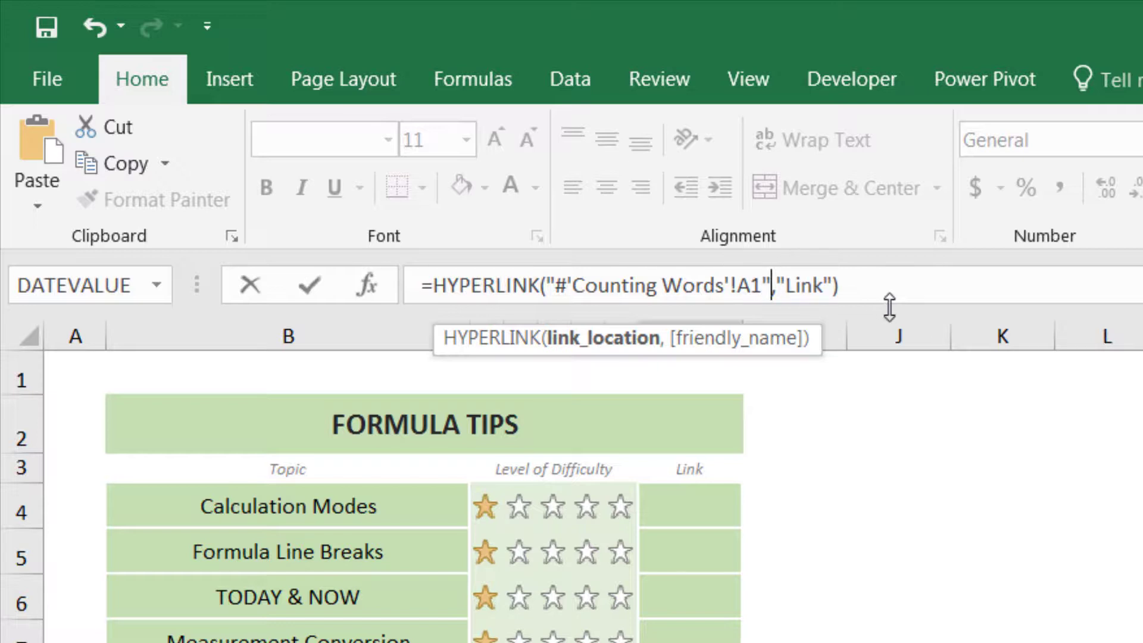
key("Return")
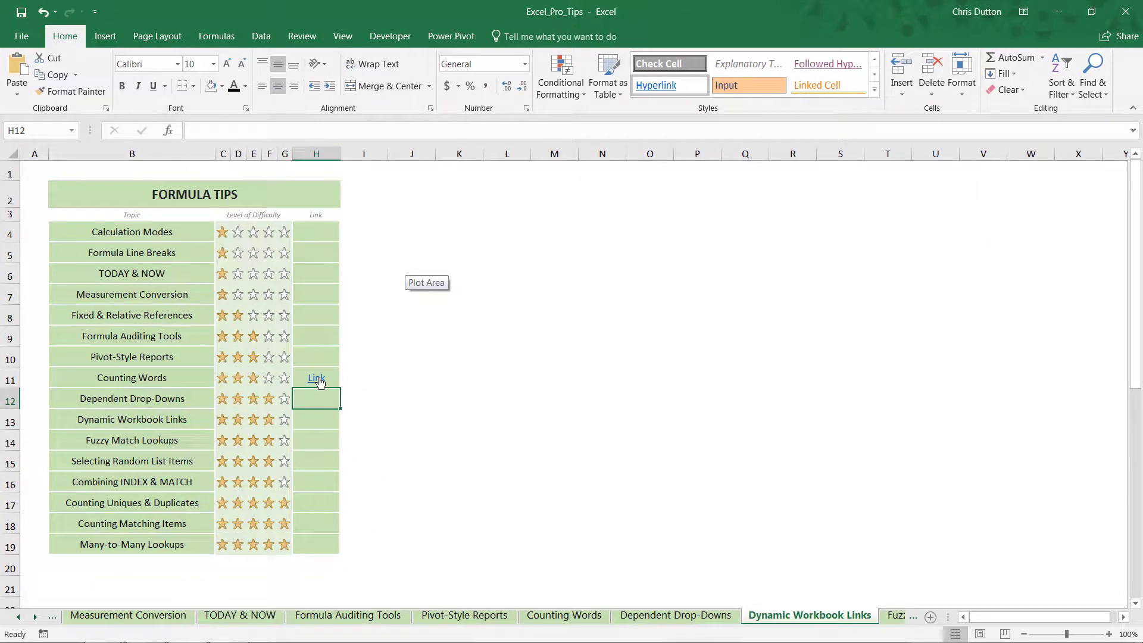
left_click(319, 381)
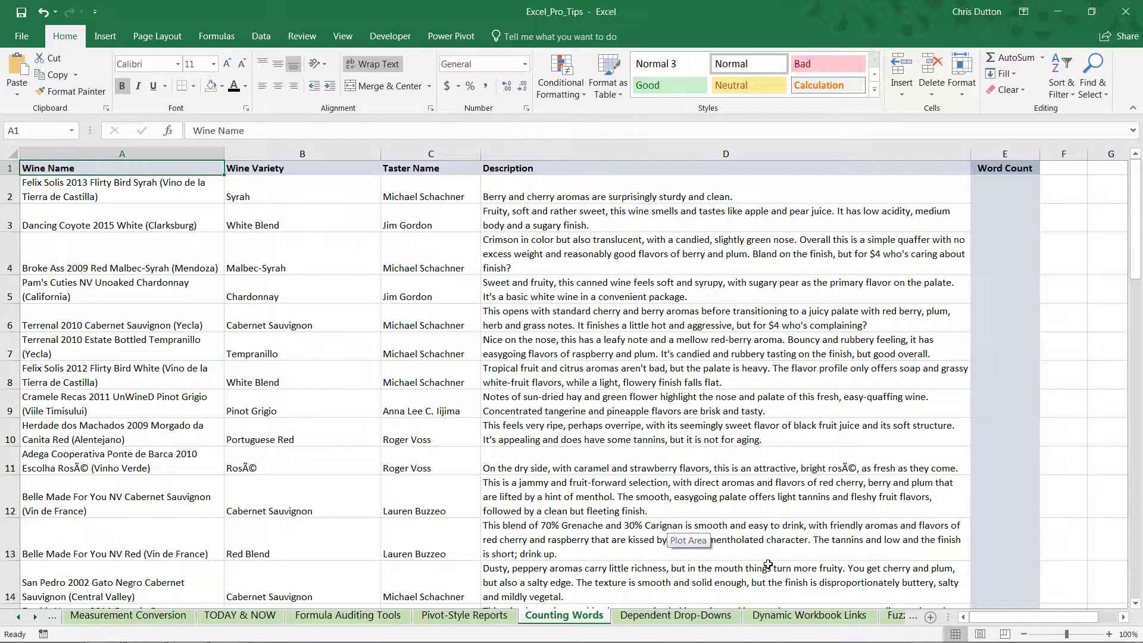
left_click(803, 618)
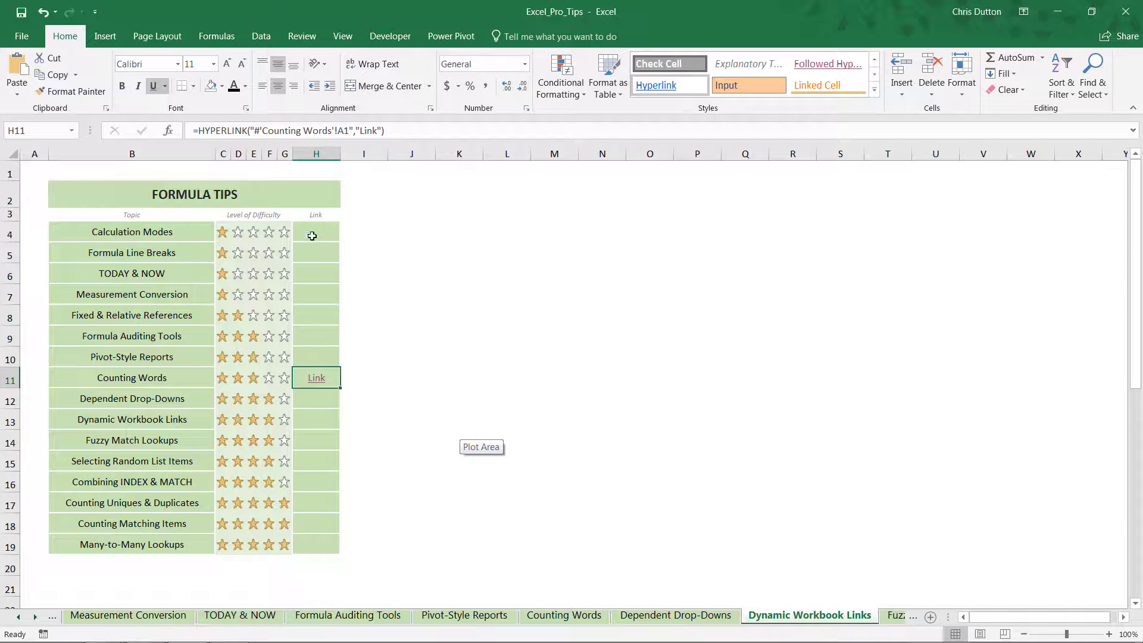
Review the Link column cells H4:H19 and the topic names in B4:B19.
left_click_drag(311, 234, 311, 533)
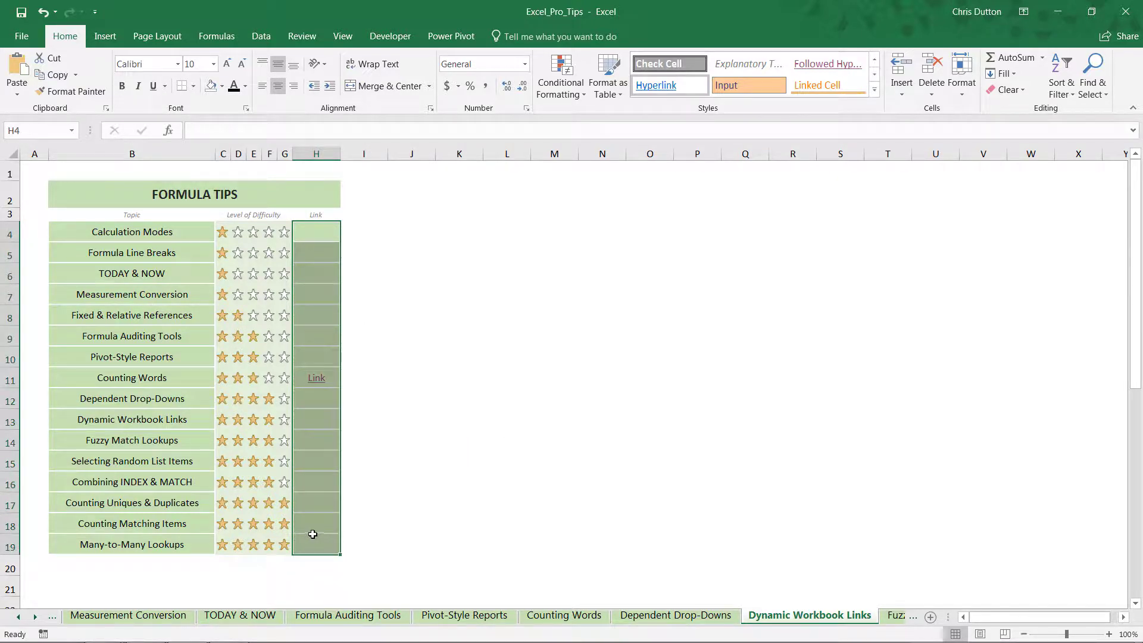
left_click(312, 228)
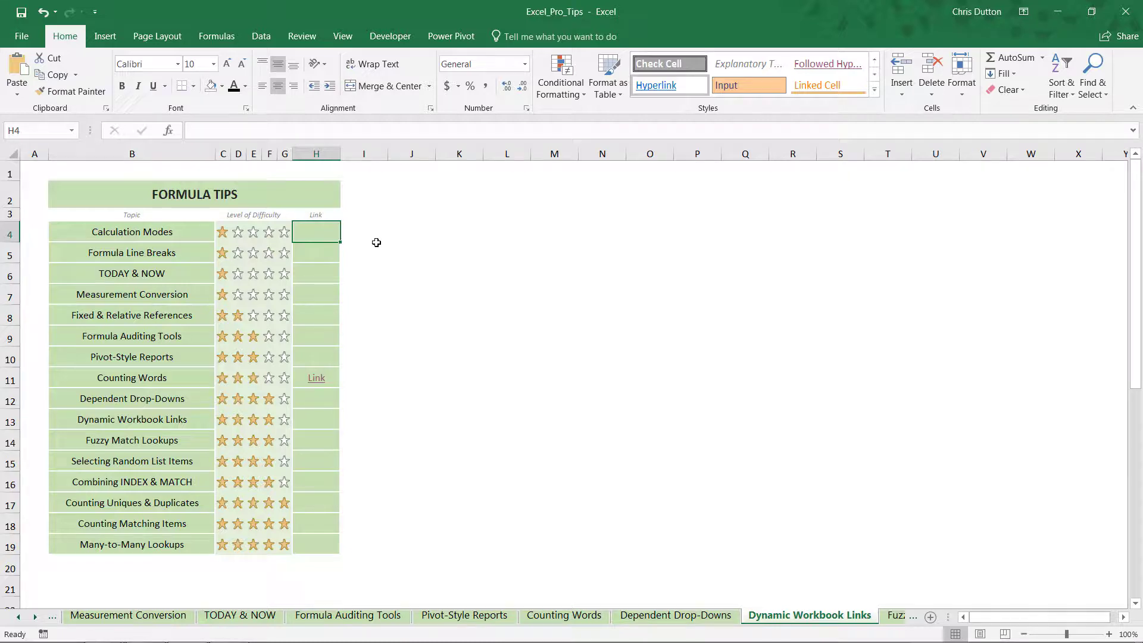
left_click_drag(126, 231, 133, 541)
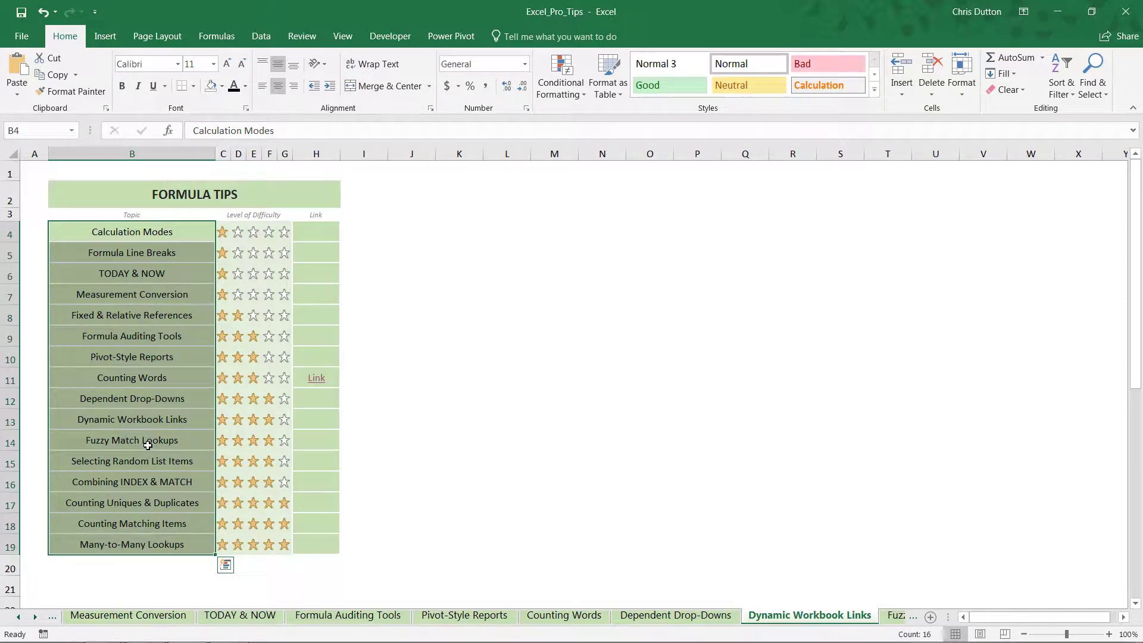
Replace the Counting Words sheet reference in the H11 formula with B11, making the location "#B11", and test the link.
left_click(296, 378)
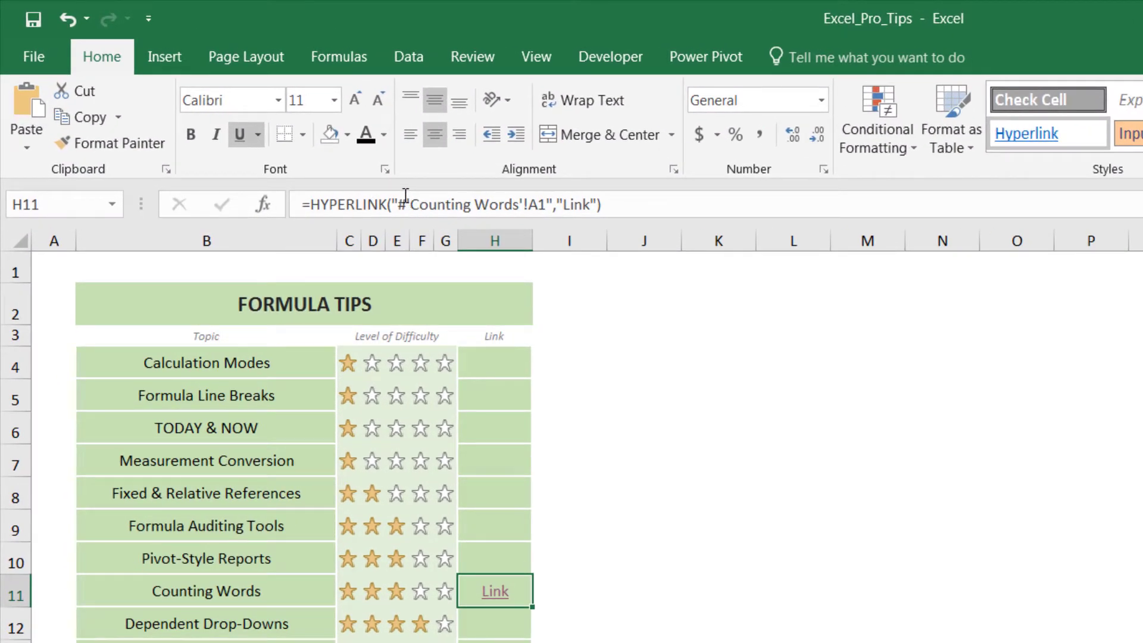
left_click_drag(406, 205, 546, 203)
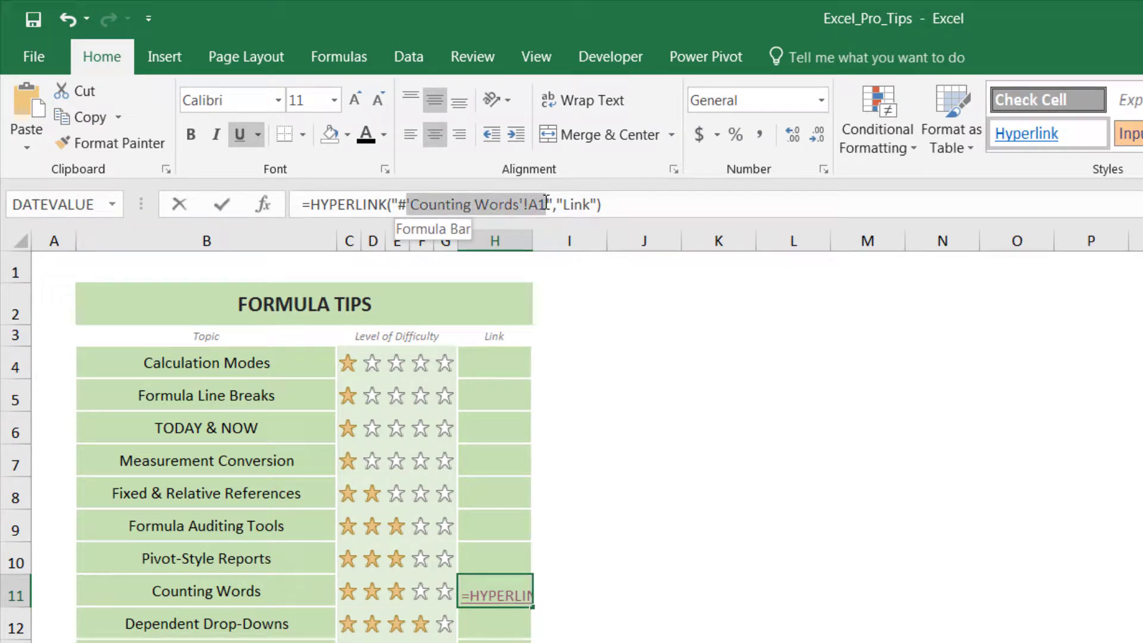
type("B11")
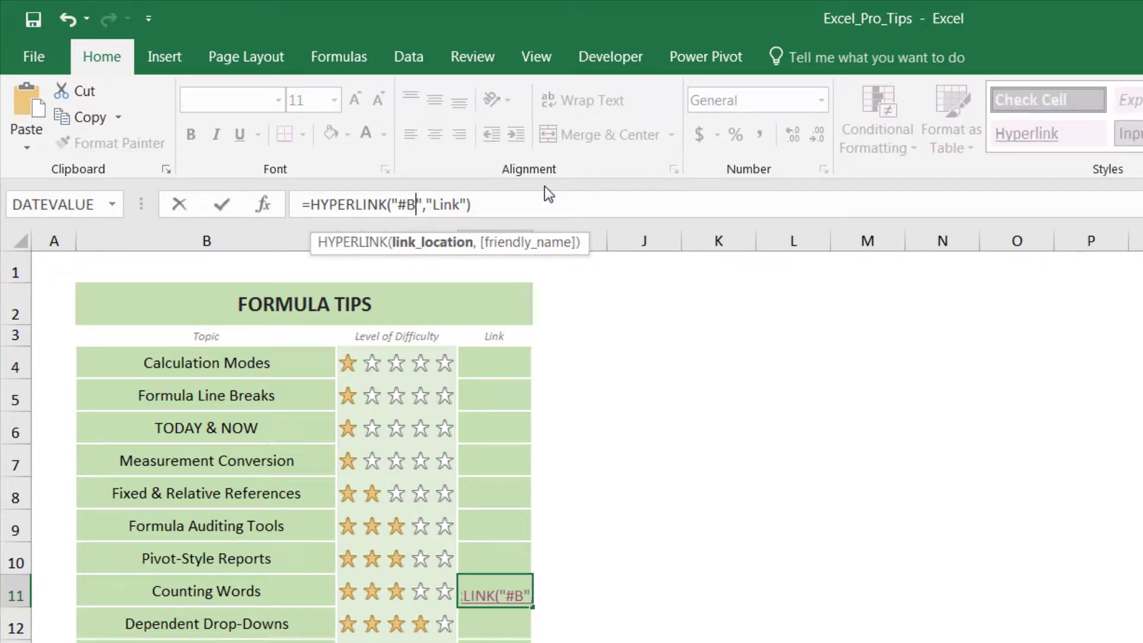
key("Return")
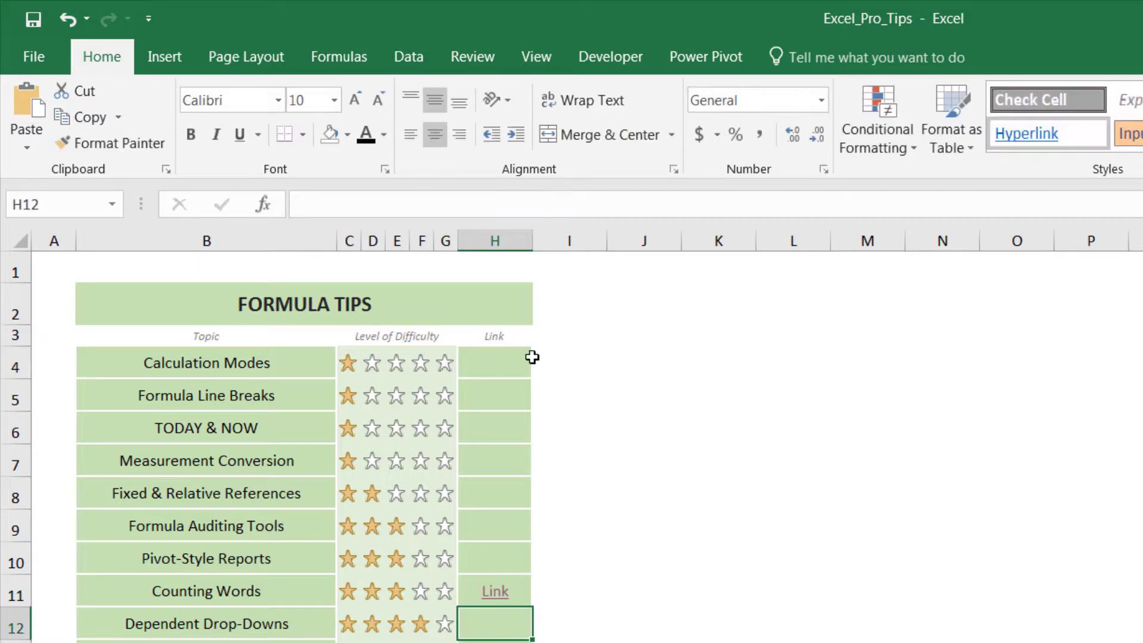
left_click(494, 591)
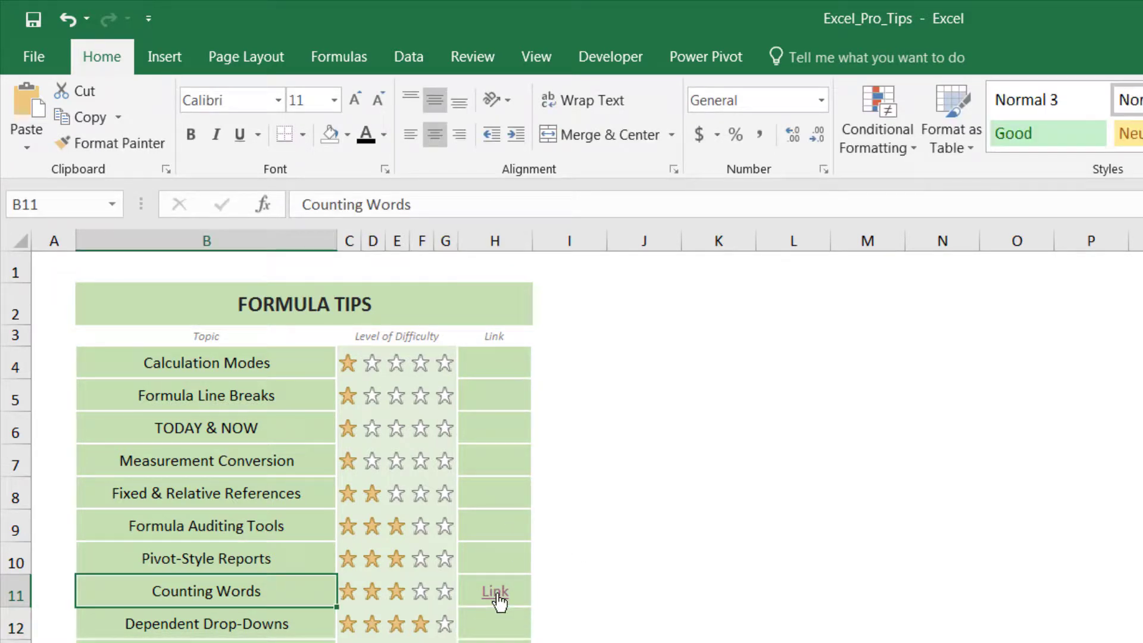
left_click(482, 594)
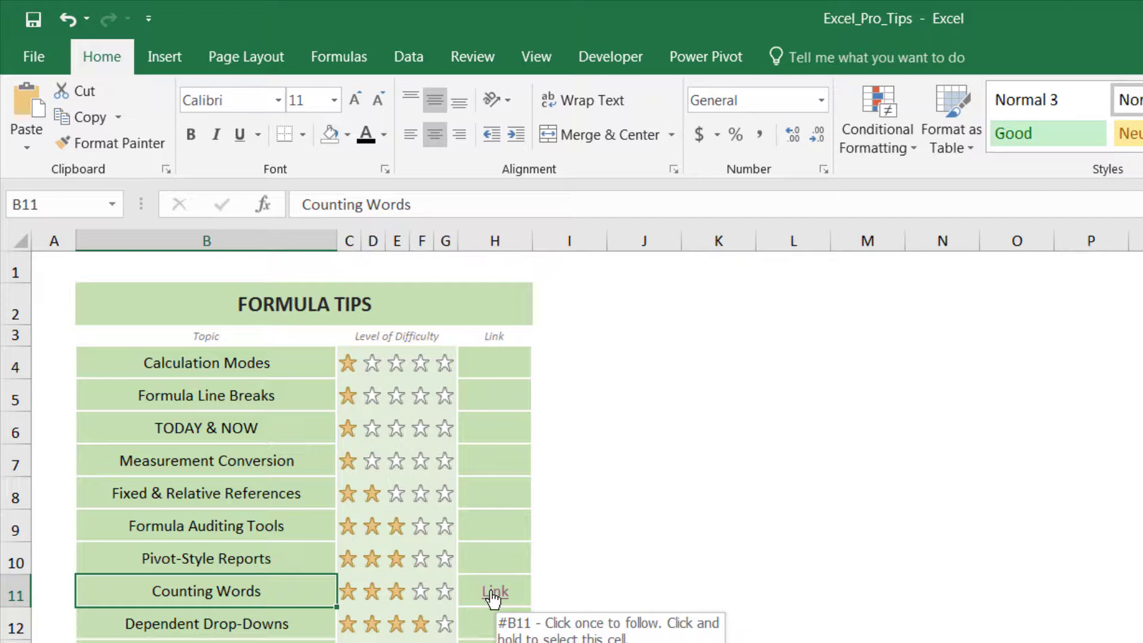
Clear the link location and friendly name arguments from the HYPERLINK formula in H11.
key("Right")
key("Right")
key("Right")
key("Right")
key("Right")
key("Right")
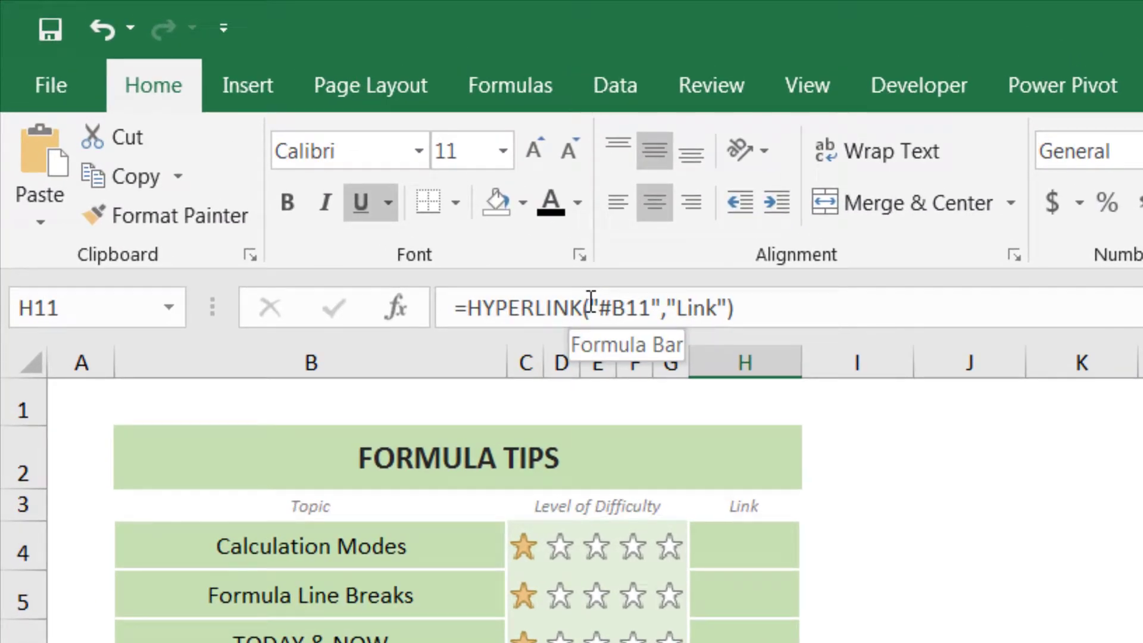
left_click_drag(591, 299, 799, 311)
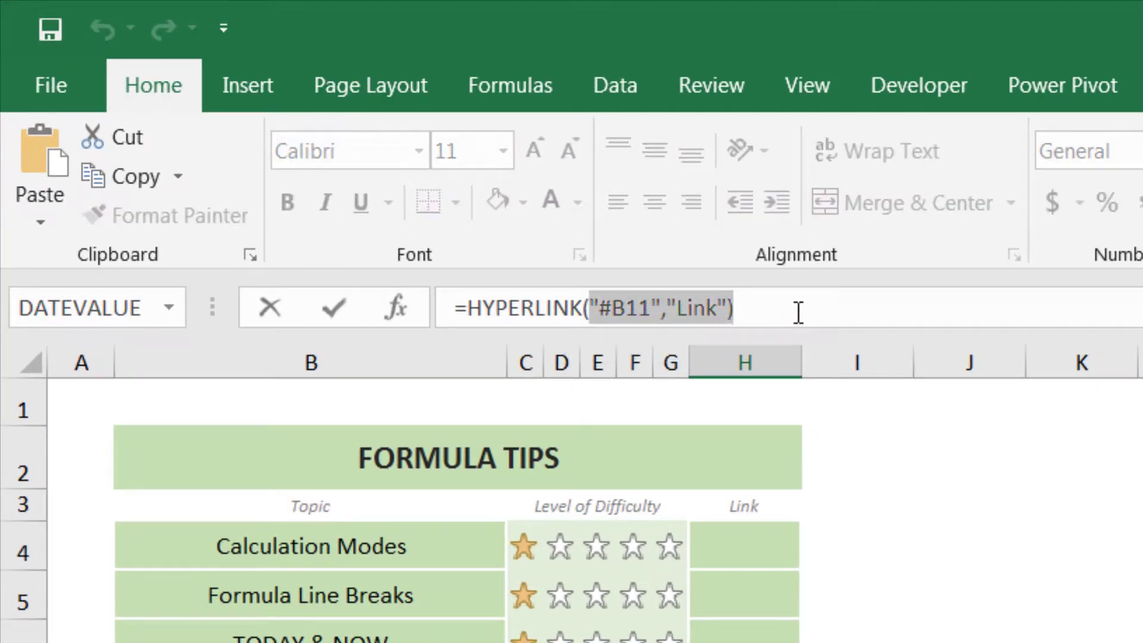
key("Delete")
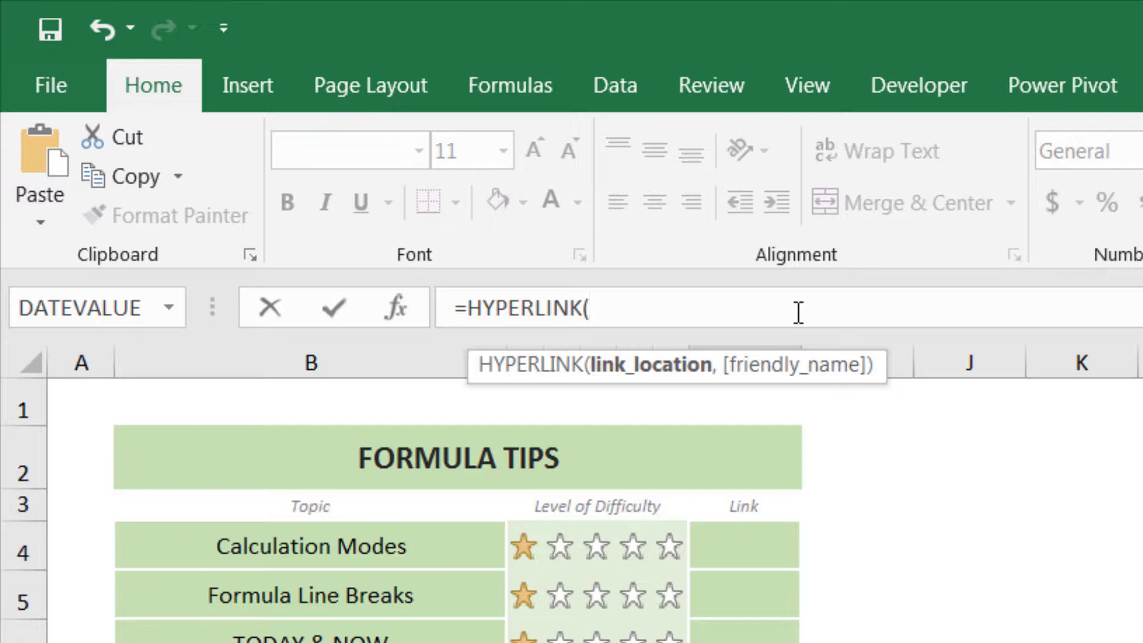
Complete the H11 formula as =HYPERLINK("#'"&B11&"'!A1","Link") so the sheet name comes from the topic cell.
type("\"#'\"$")
key("BackSpace")
type("&")
left_click(311, 641)
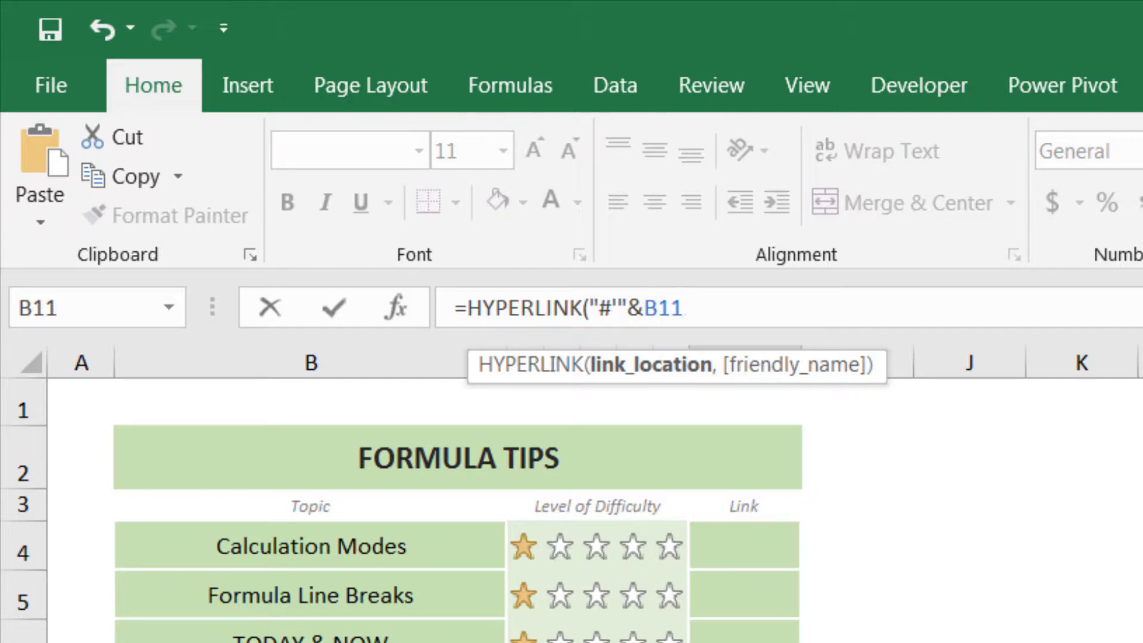
type("&\"'!")
type("A1")
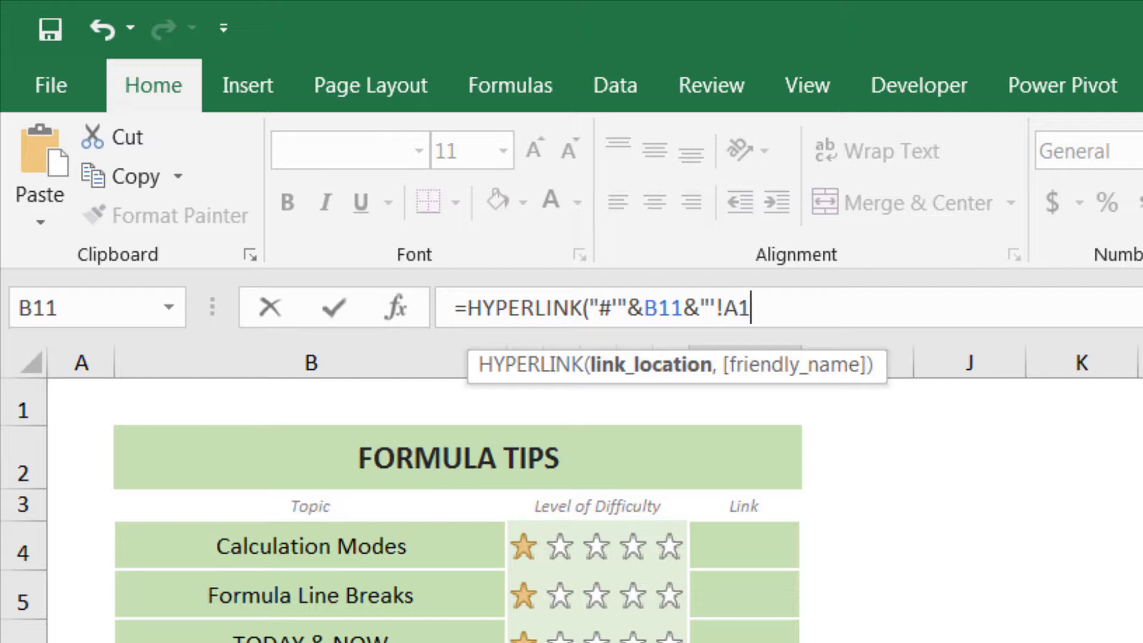
type("\",")
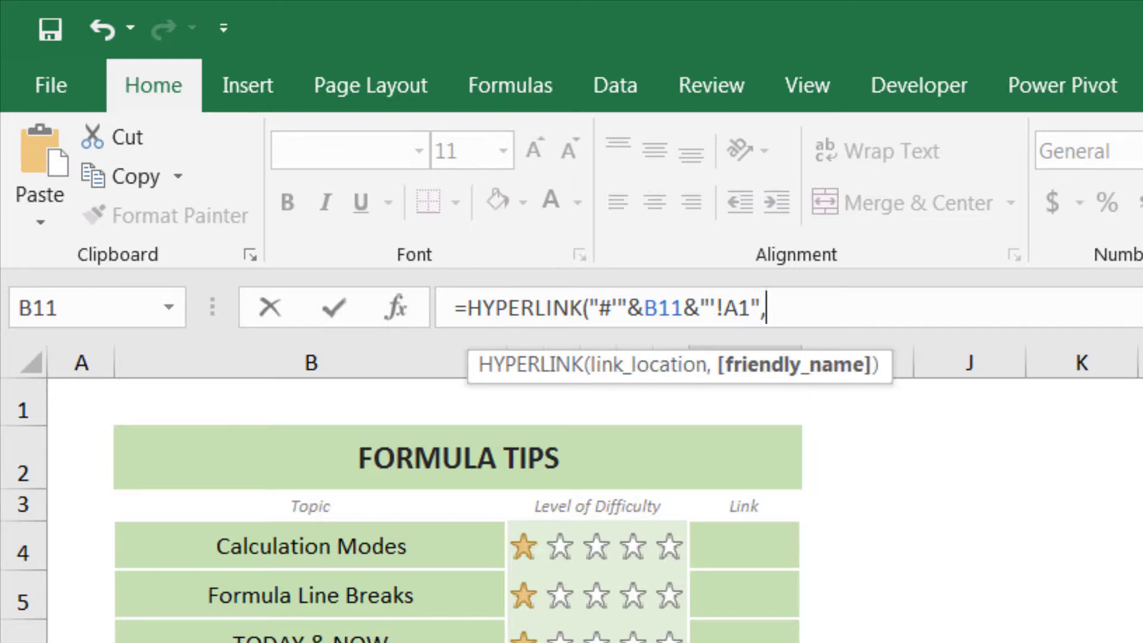
type("\"Link\")")
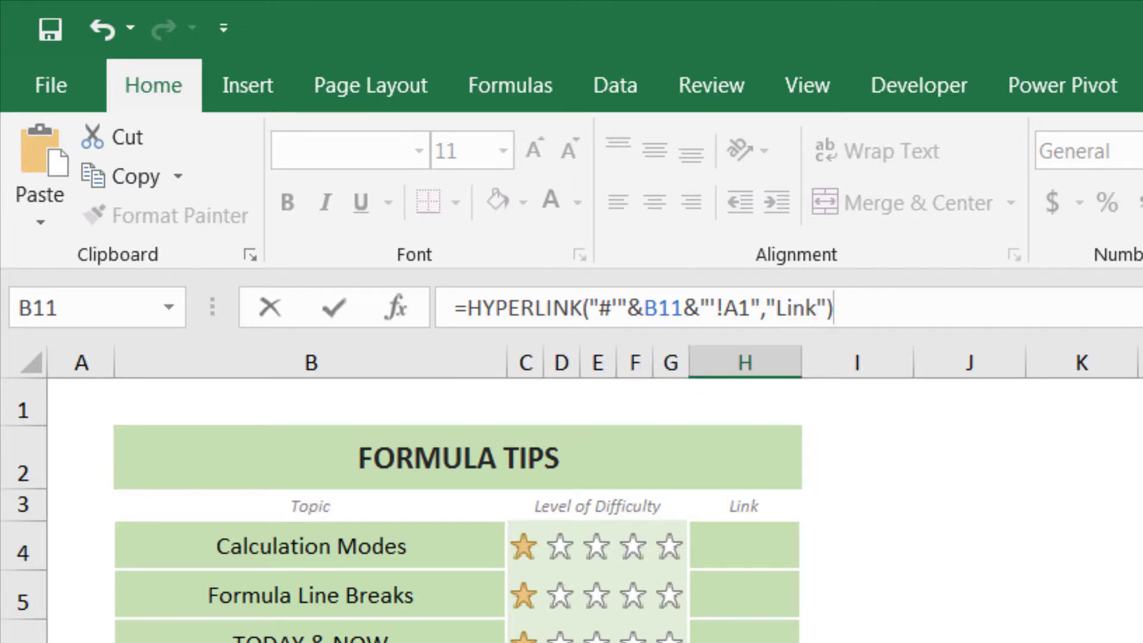
key("Return")
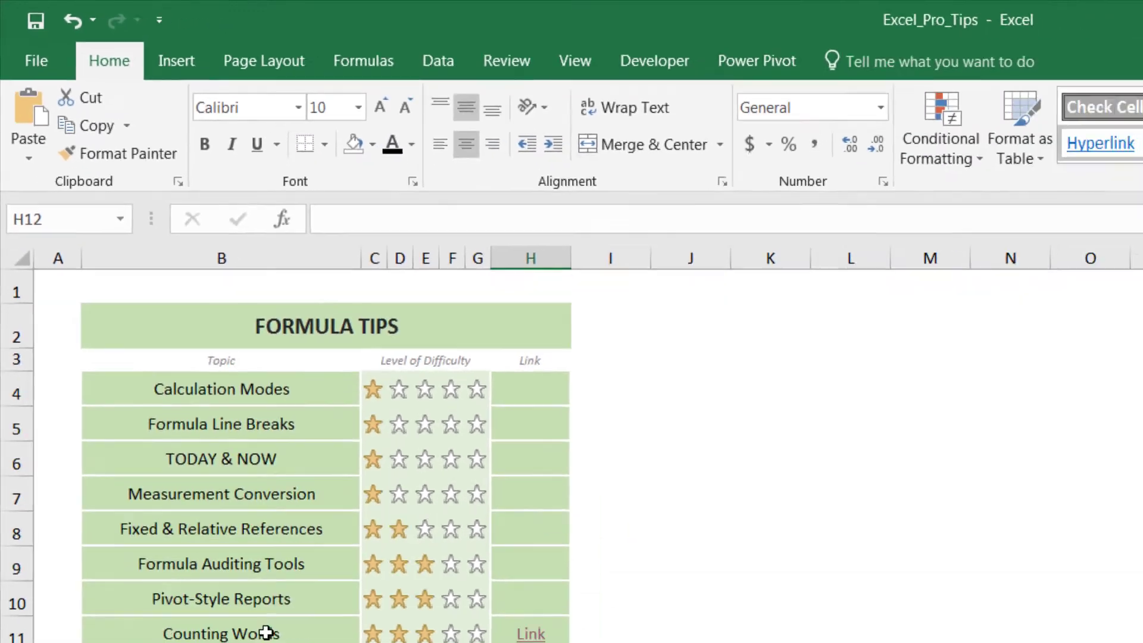
Check the H11 formula and test its link, returning to the Dynamic Workbook Links sheet.
key("Up")
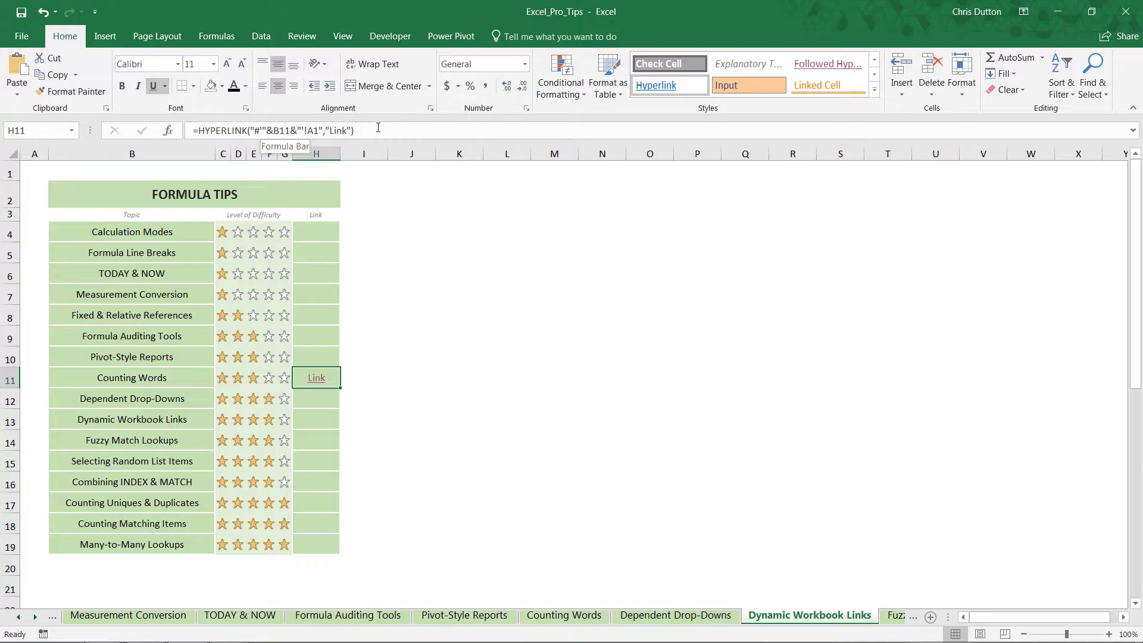
key("Down")
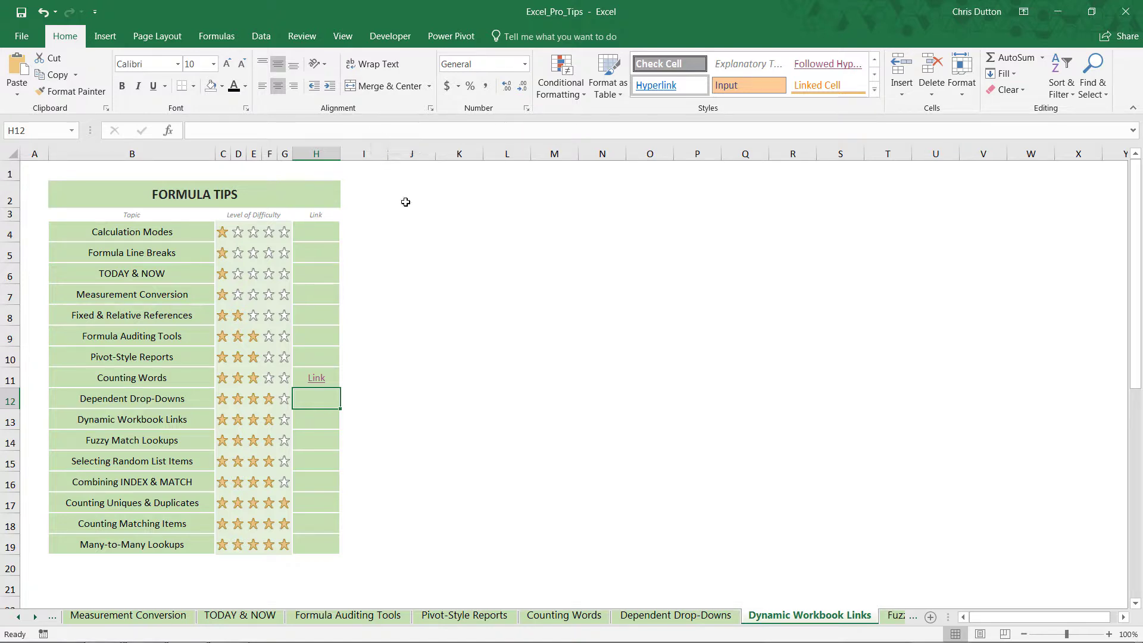
left_click(317, 377)
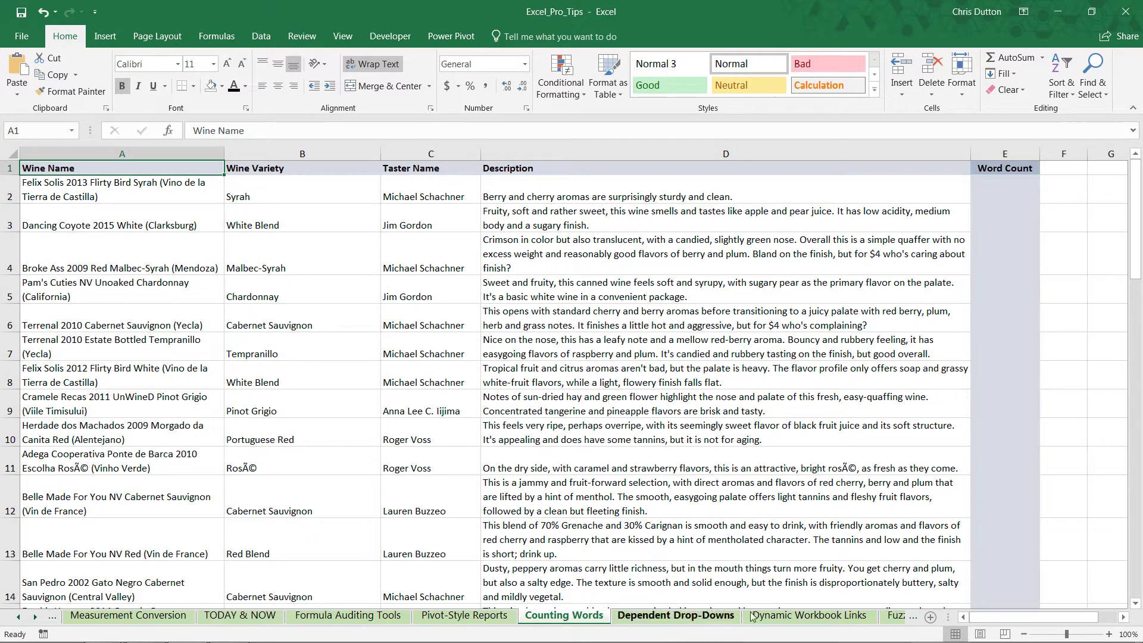
left_click(782, 616)
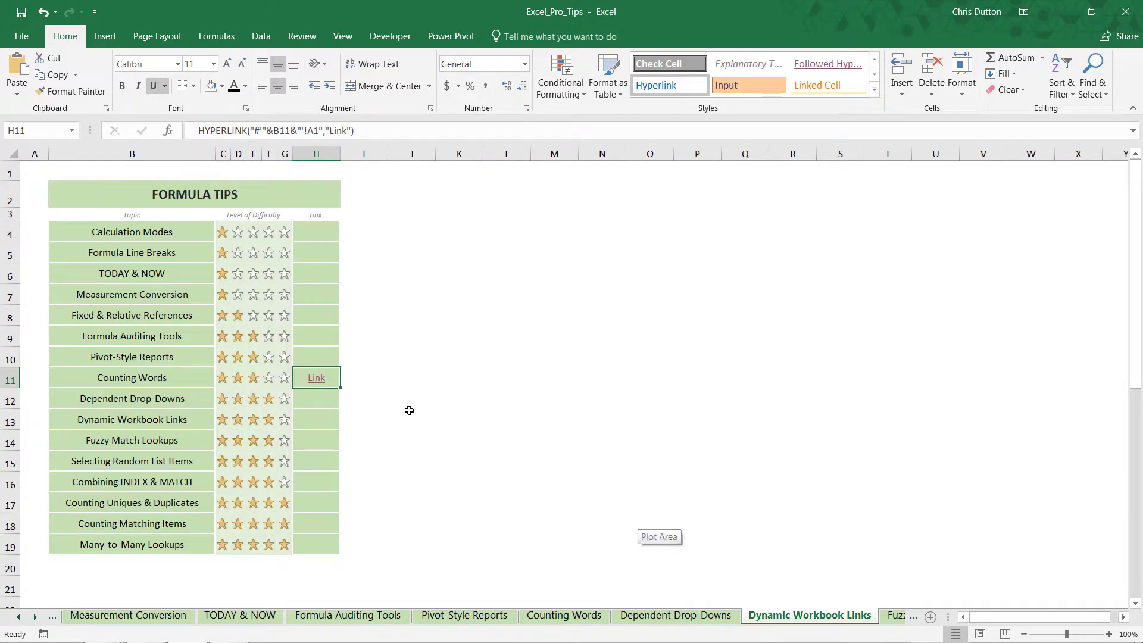
Fill the H11 link formula down to H17 and test the Dependent Drop-Downs link, returning to the Dynamic Workbook Links sheet.
left_click_drag(342, 387, 334, 503)
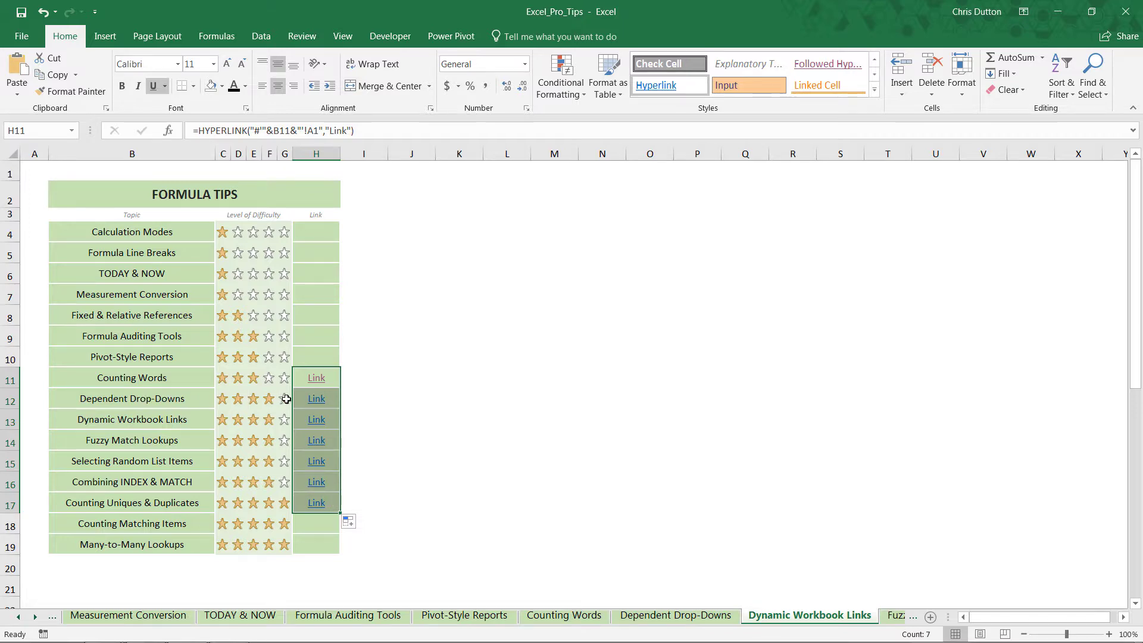
left_click(316, 405)
left_click(316, 404)
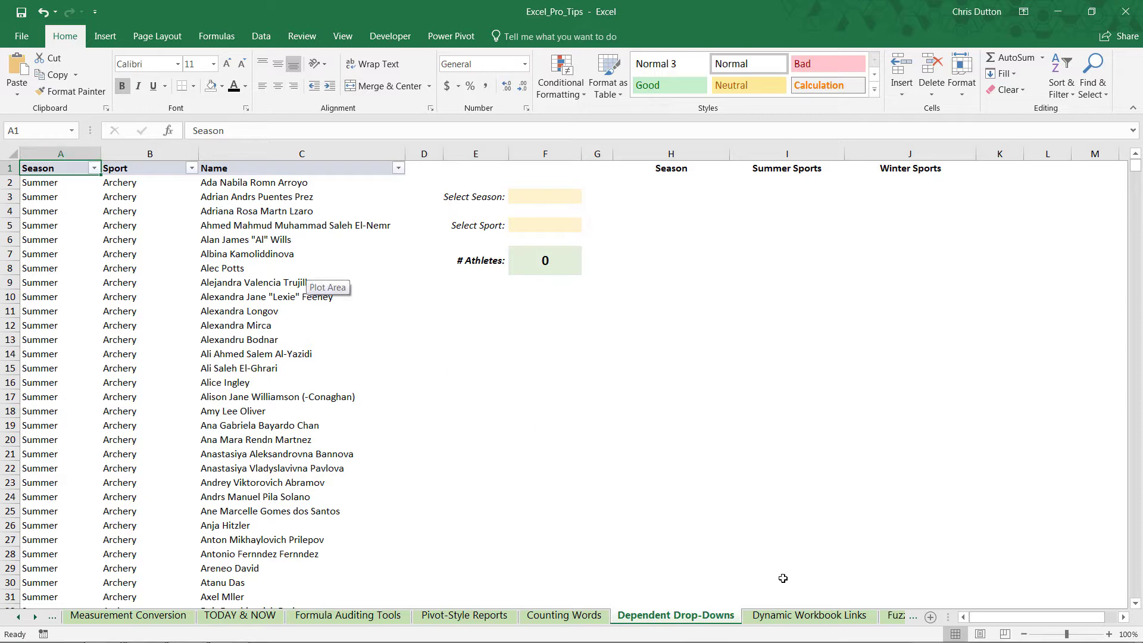
key("ctrl+Page_Down")
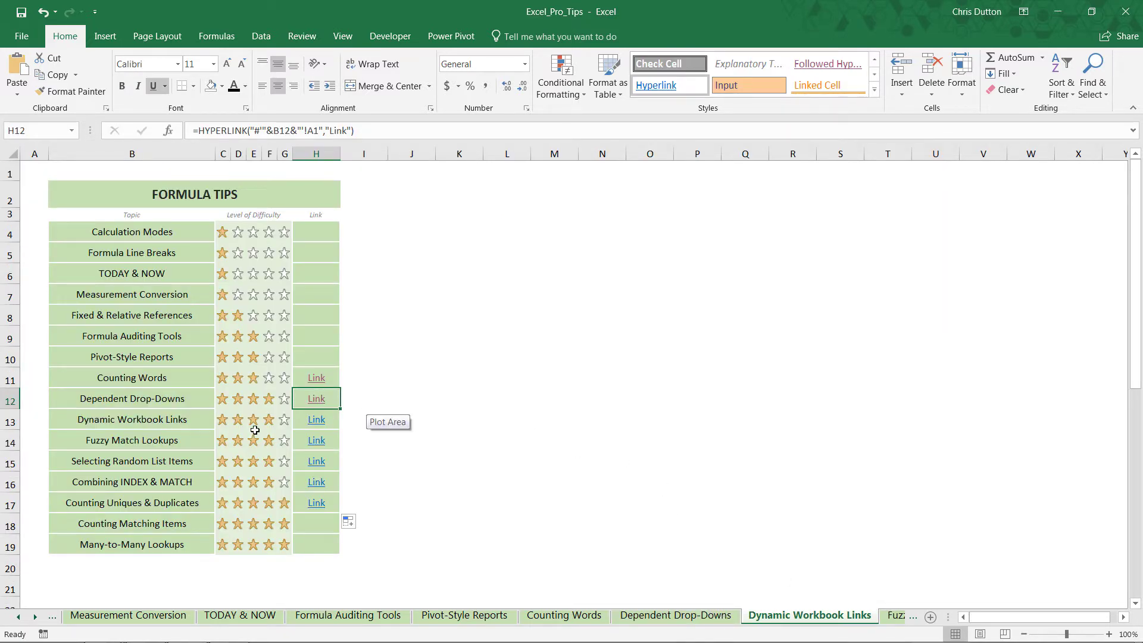
Test the Dynamic Workbook Links and Combining INDEX & MATCH links, and return to the Formula Tips table.
left_click(323, 424)
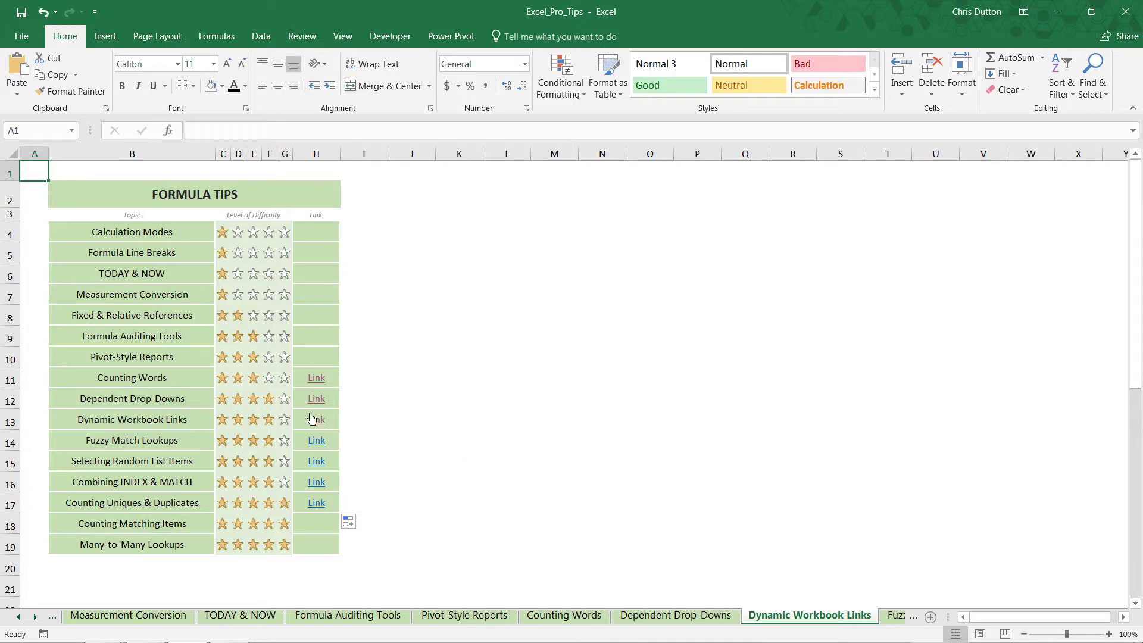
left_click(317, 483)
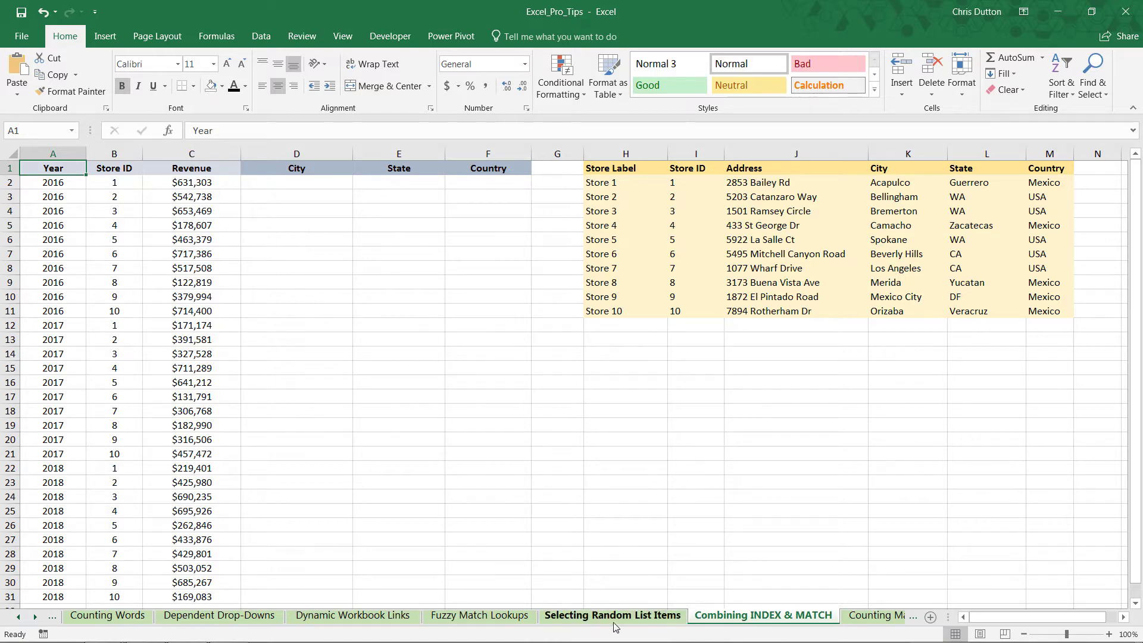
left_click(392, 622)
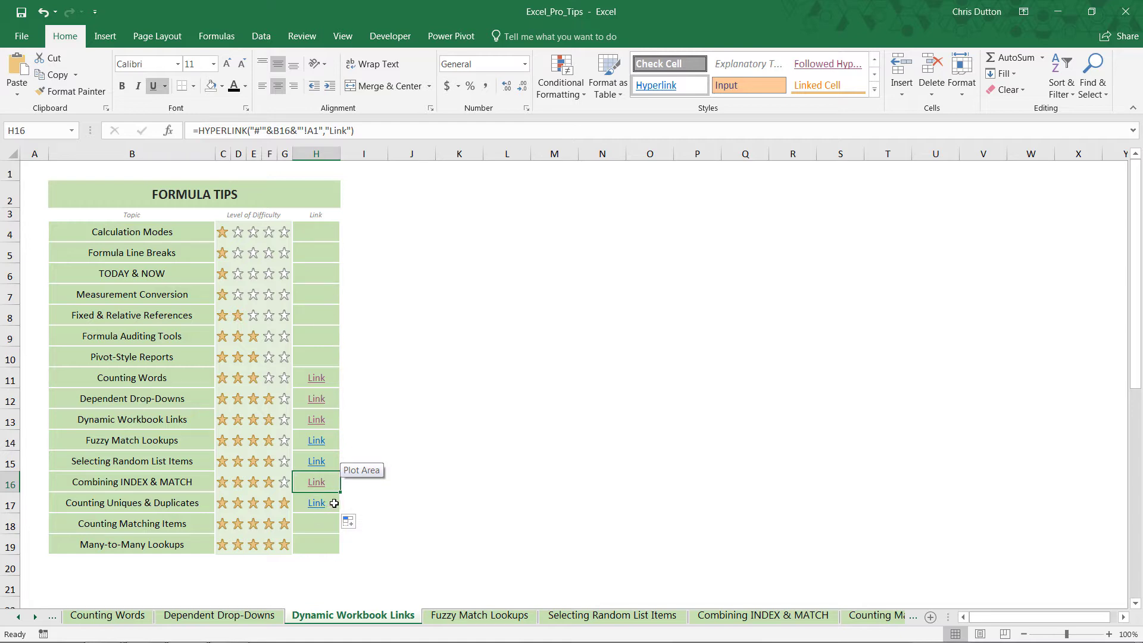
Fill the link formula through the rest of the Link column so it covers H4:H19, and deselect the range.
mouse_move(340, 491)
left_mouse_down()
mouse_move(340, 553)
mouse_move(325, 232)
left_mouse_up()
left_click(321, 545)
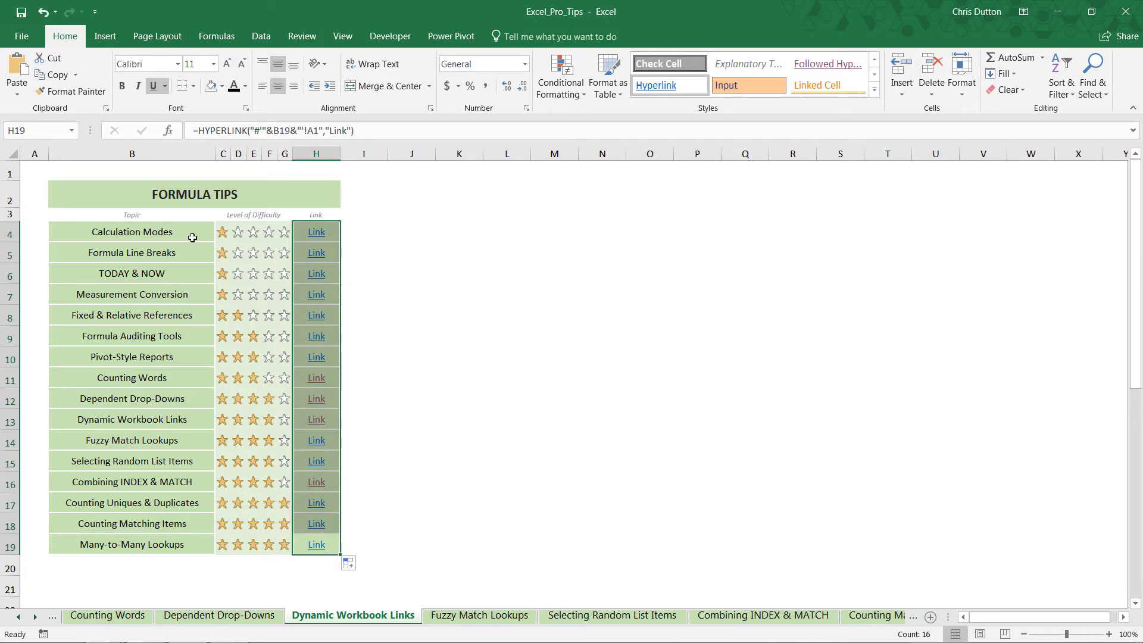
left_click(368, 196)
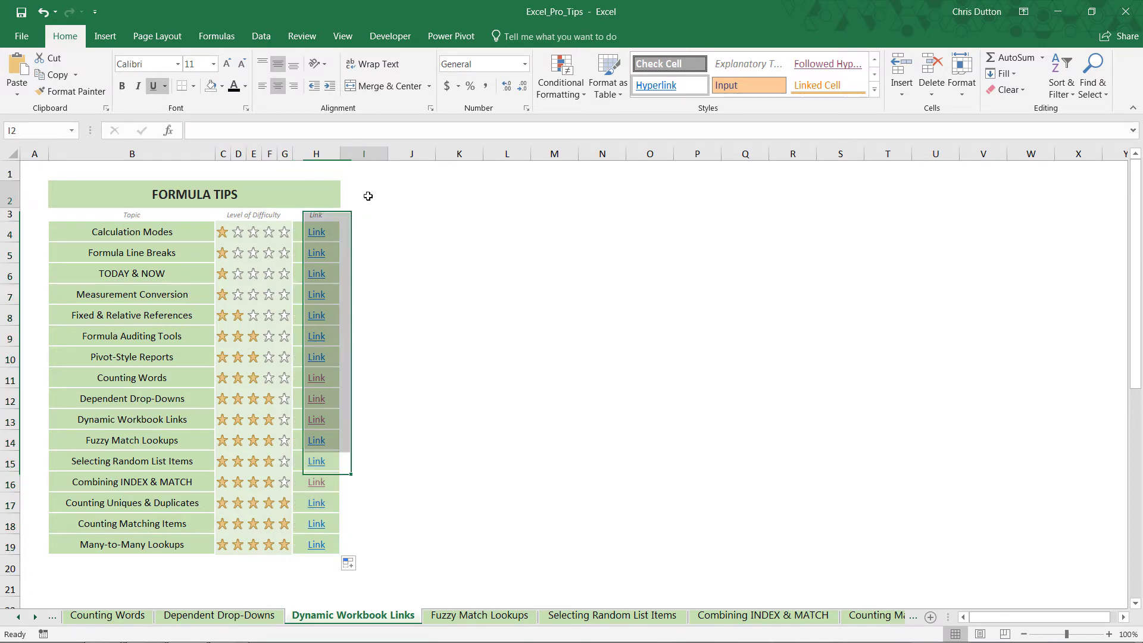